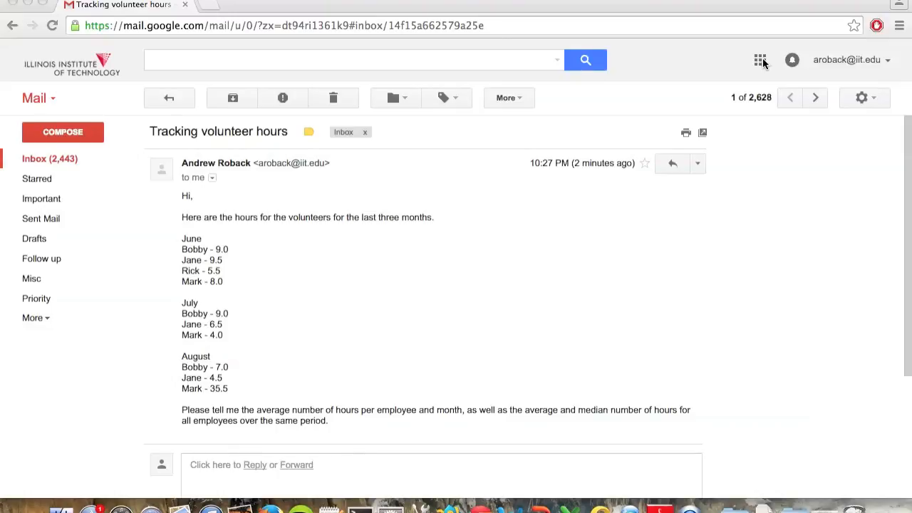
Step: Switch from the email to Google Drive and create a new blank Google Sheets spreadsheet
left_click(760, 61)
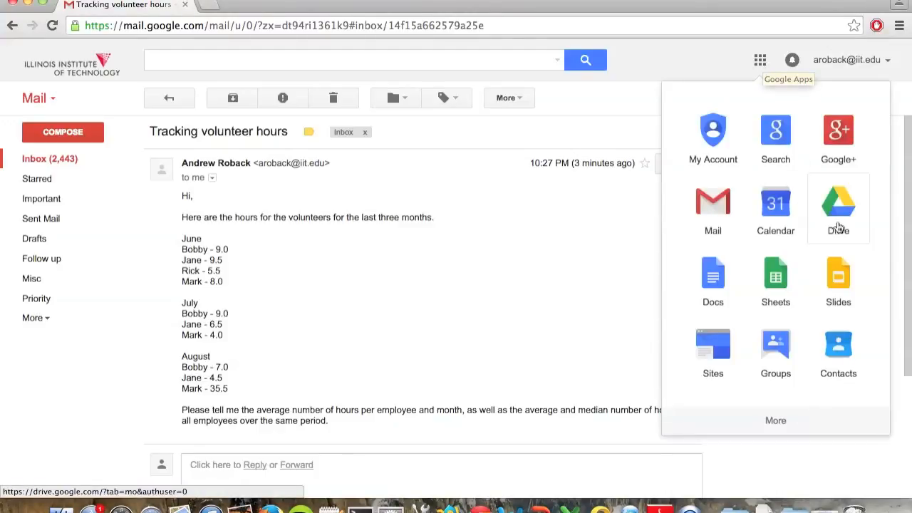
left_click(838, 225)
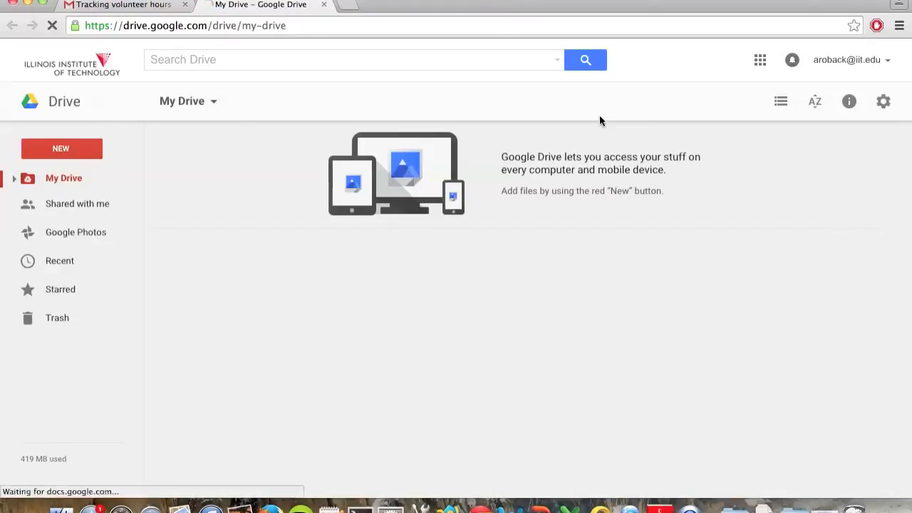
left_click(64, 151)
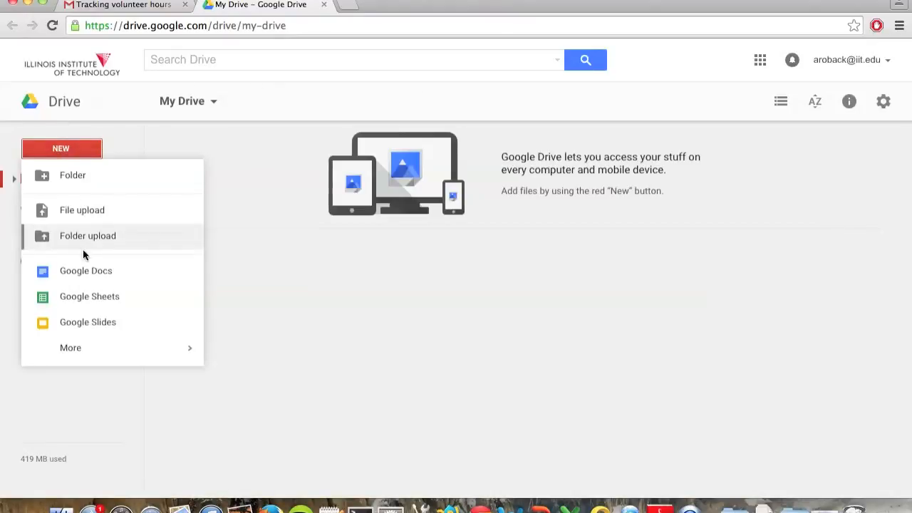
left_click(93, 296)
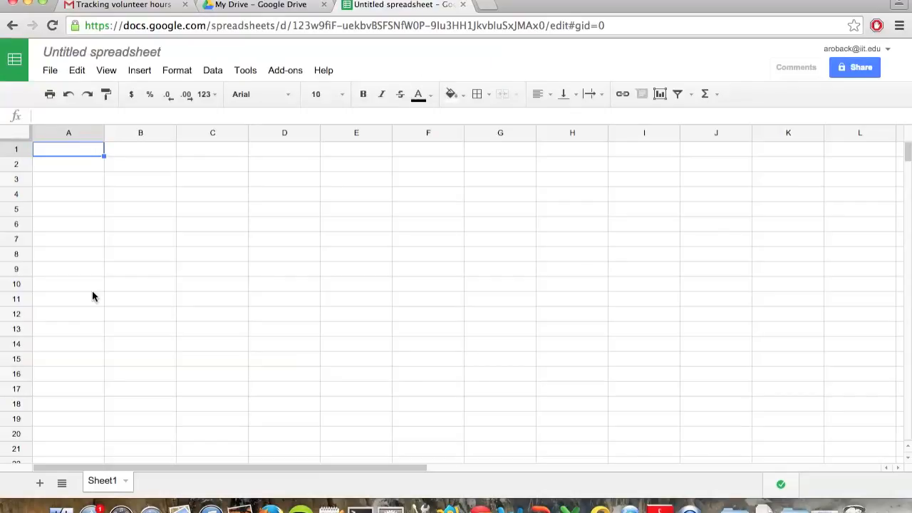
Step: Rename the untitled spreadsheet as "Volunteer hours"
left_click(158, 54)
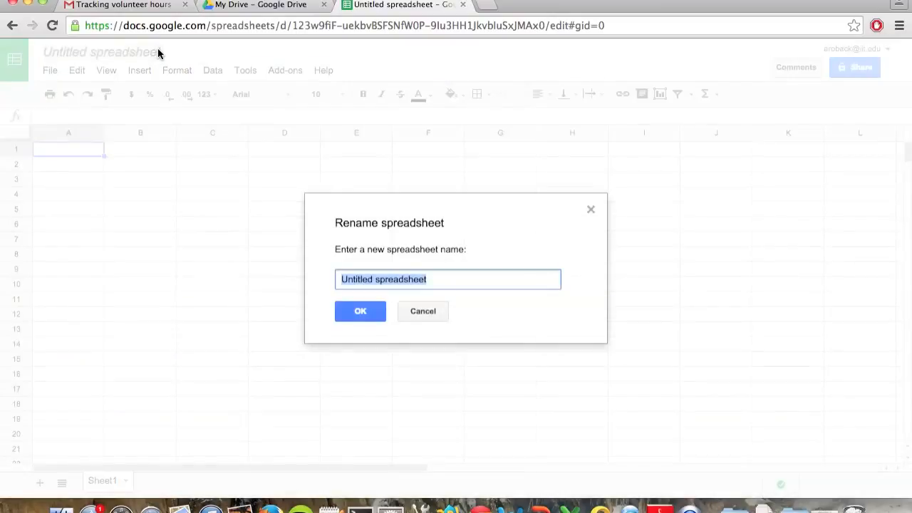
type("Voluntee")
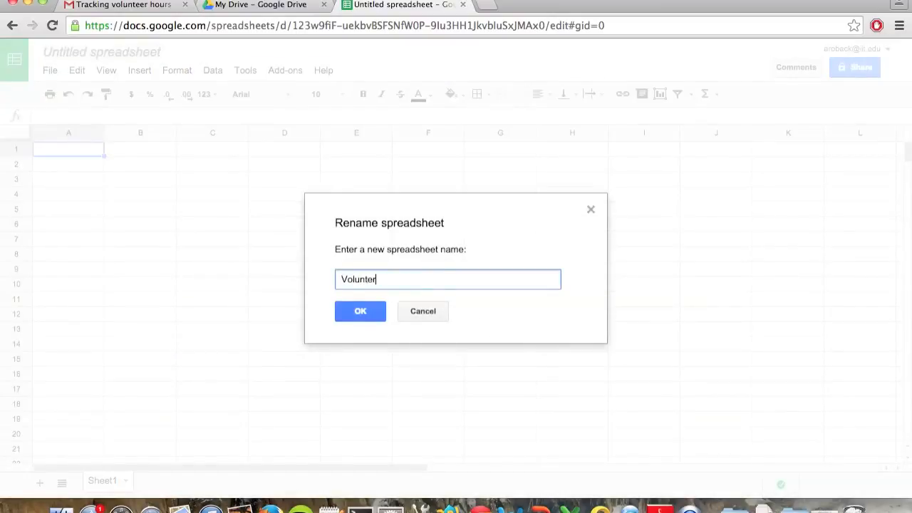
type("r hours")
key("Return")
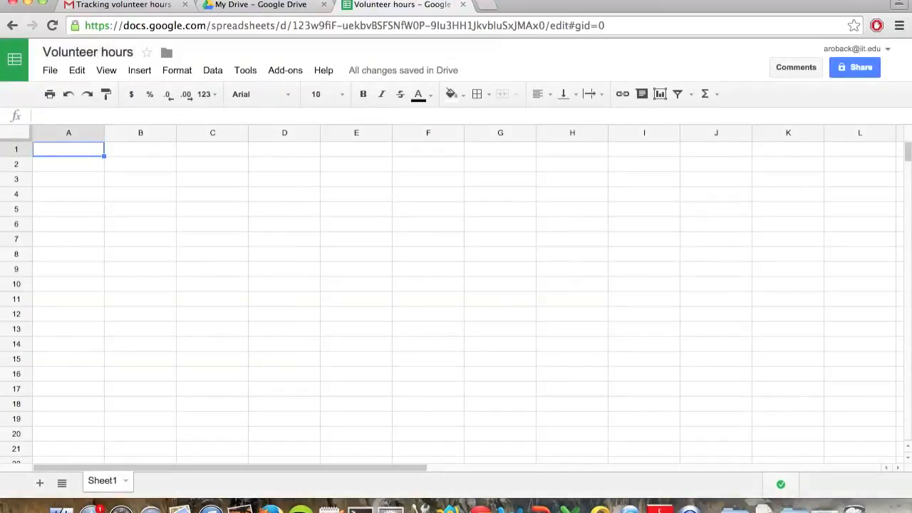
Step: Copy the June, July and August volunteer hours from the Gmail message into the spreadsheet starting at cell G3
left_click(128, 5)
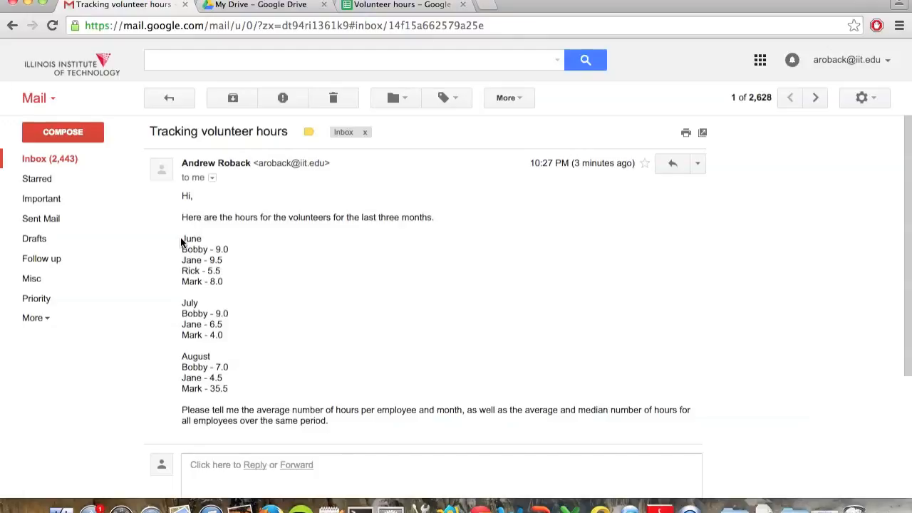
left_click_drag(182, 239, 241, 388)
key("super+c")
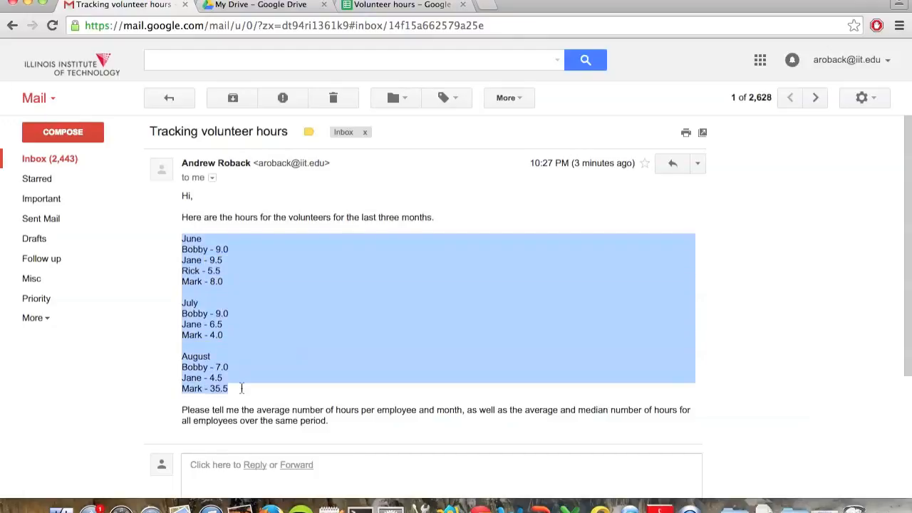
right_click(224, 333)
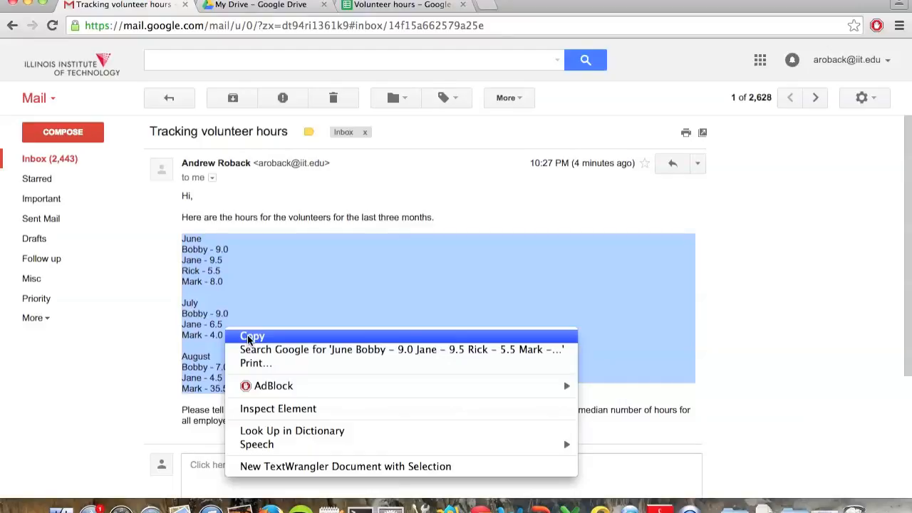
left_click(249, 337)
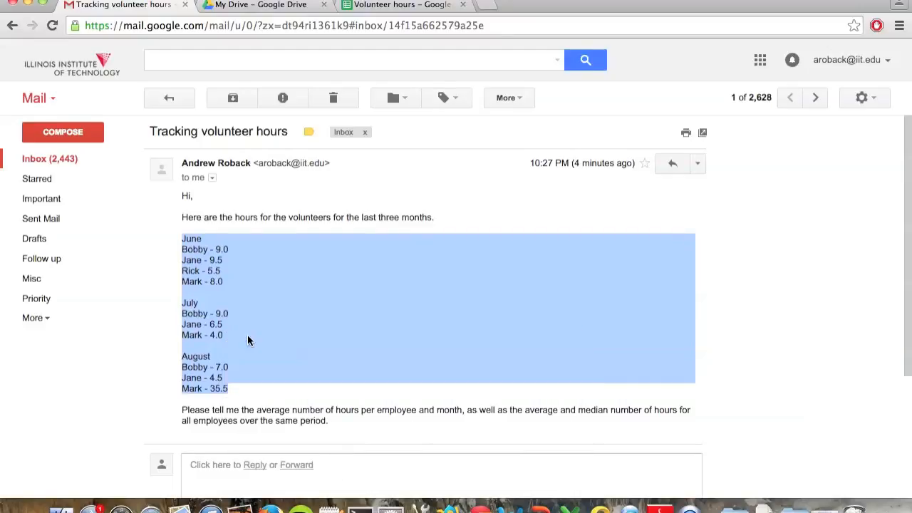
left_click(449, 5)
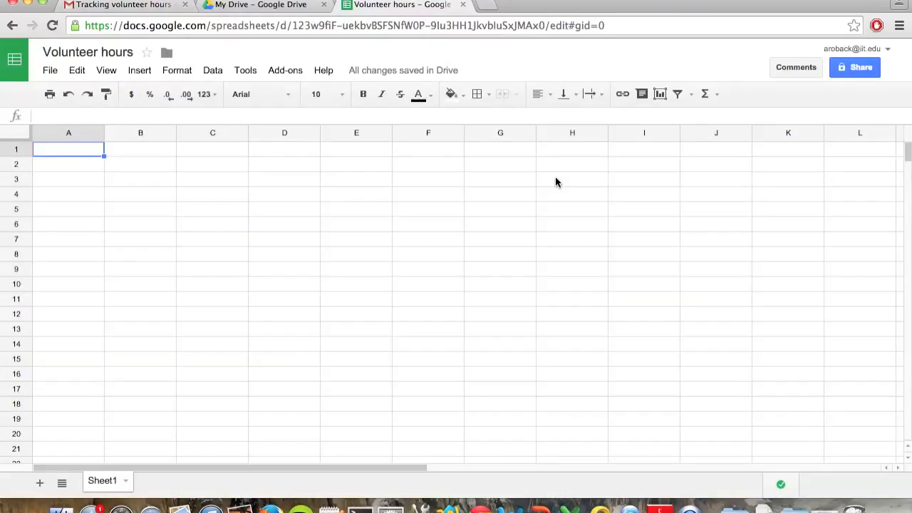
left_click(522, 182)
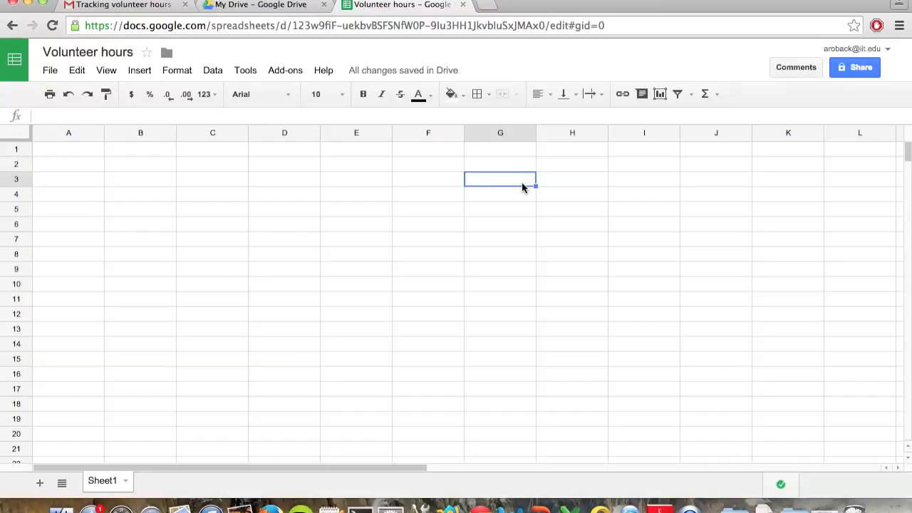
key("super+v")
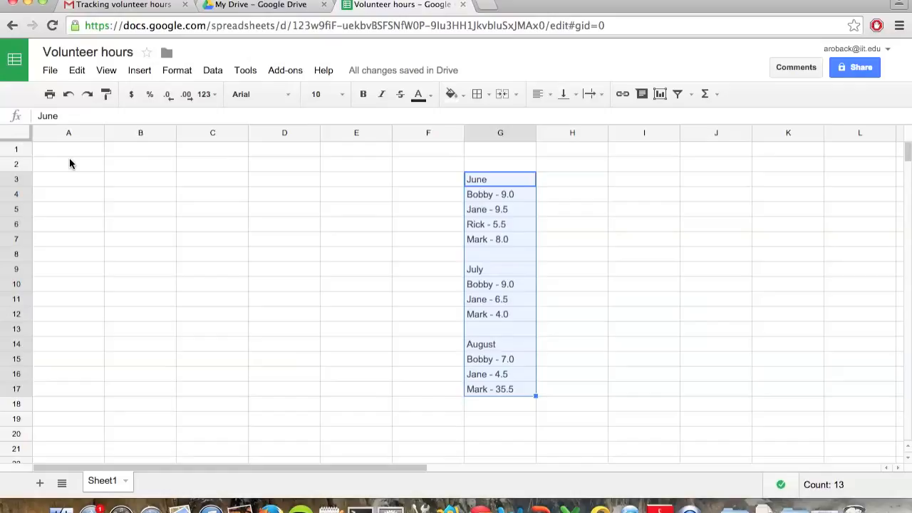
Step: Enter the month headers June, July and August in cells B1 to D1
left_click(139, 148)
type("June")
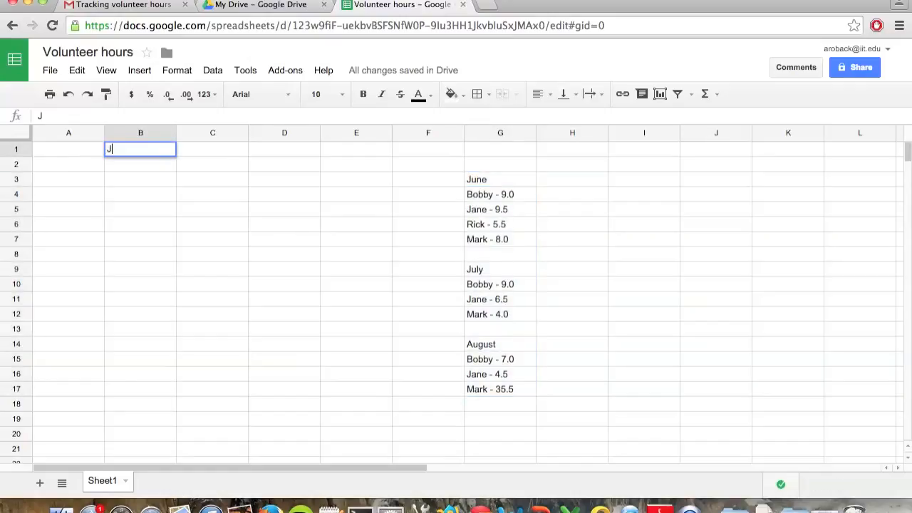
key("Tab")
type("July")
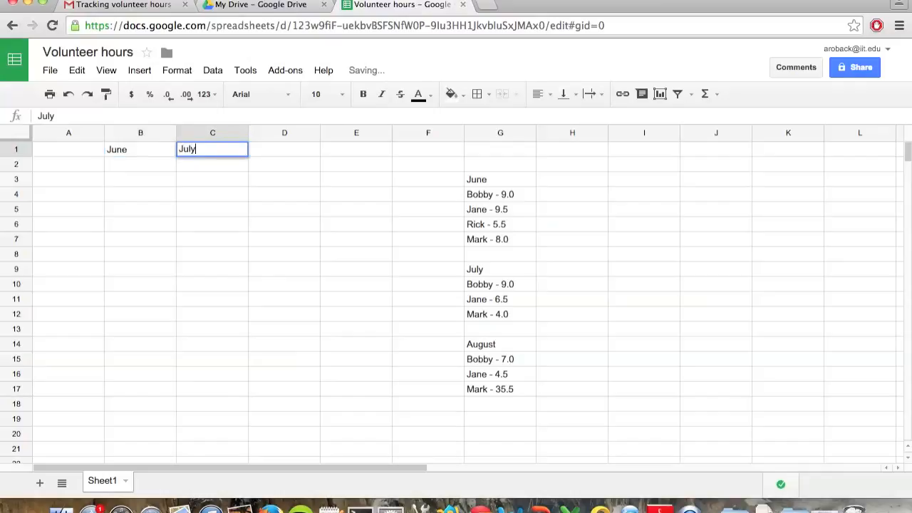
key("Tab")
type("A")
type("ust")
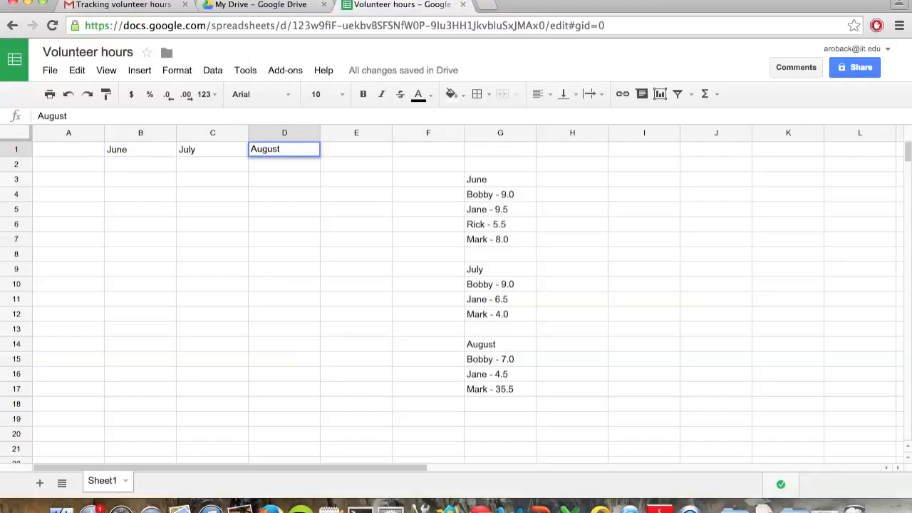
key("Return")
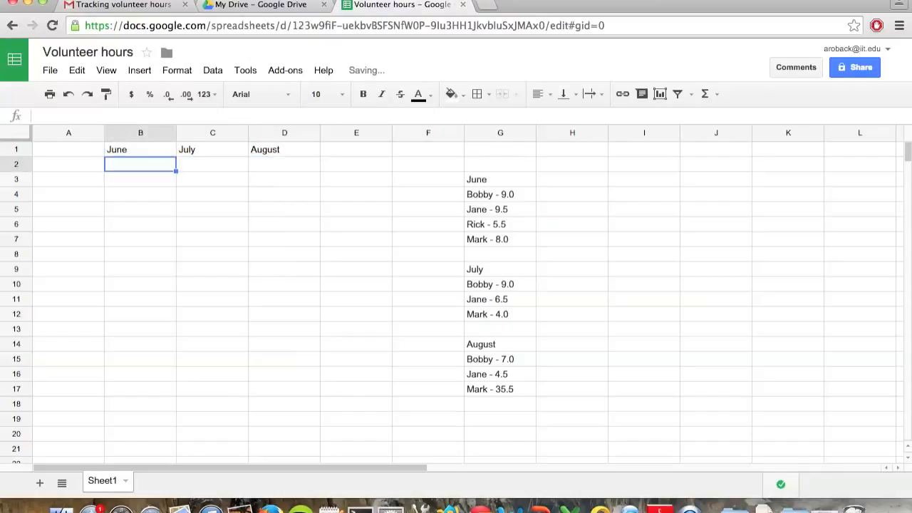
Step: Enter the four volunteers' first names from the pasted June list as row labels in cells A2 to A5
key("Left")
type("Bobby")
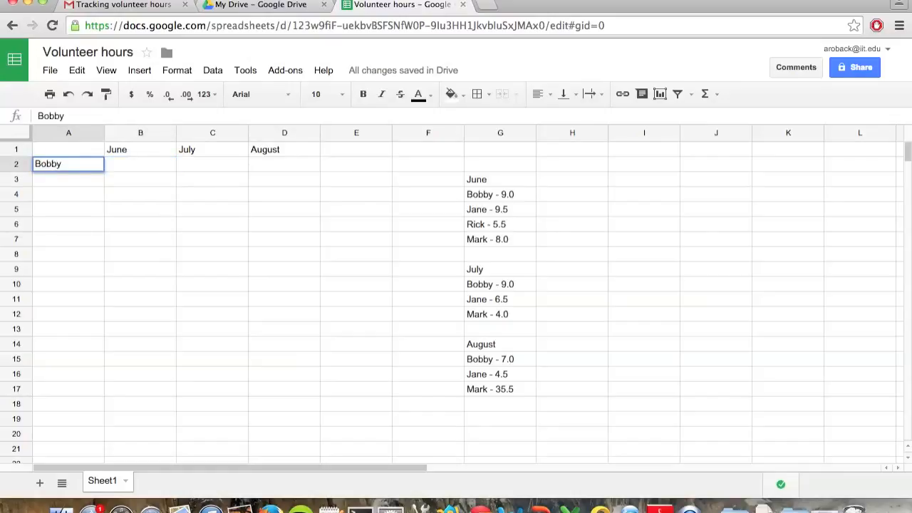
key("Return")
type("Jane")
key("Return")
type("Rick")
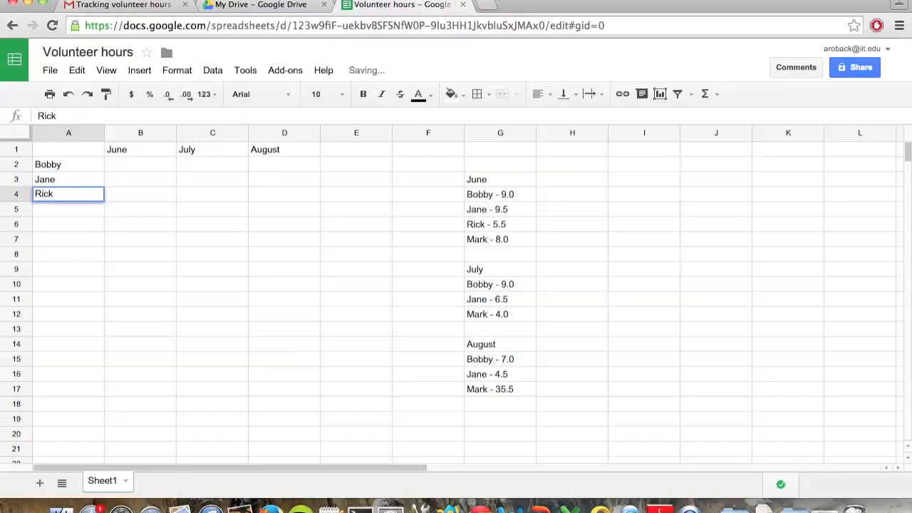
key("Return")
type("Mark")
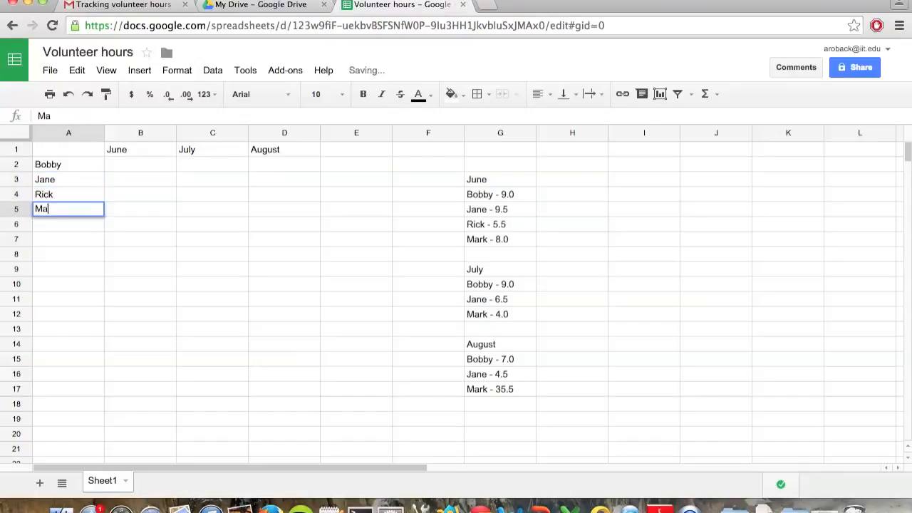
key("Return")
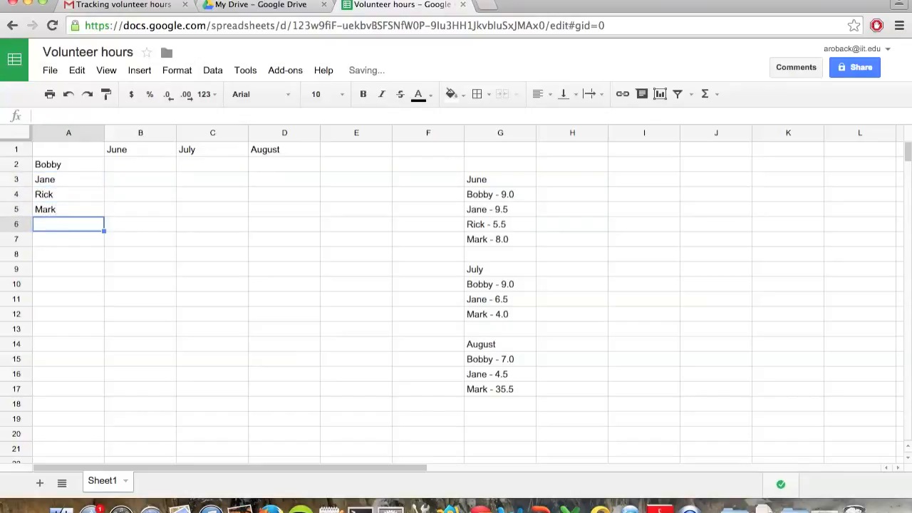
key("Right")
key("Up")
key("Up")
key("Up")
key("Up")
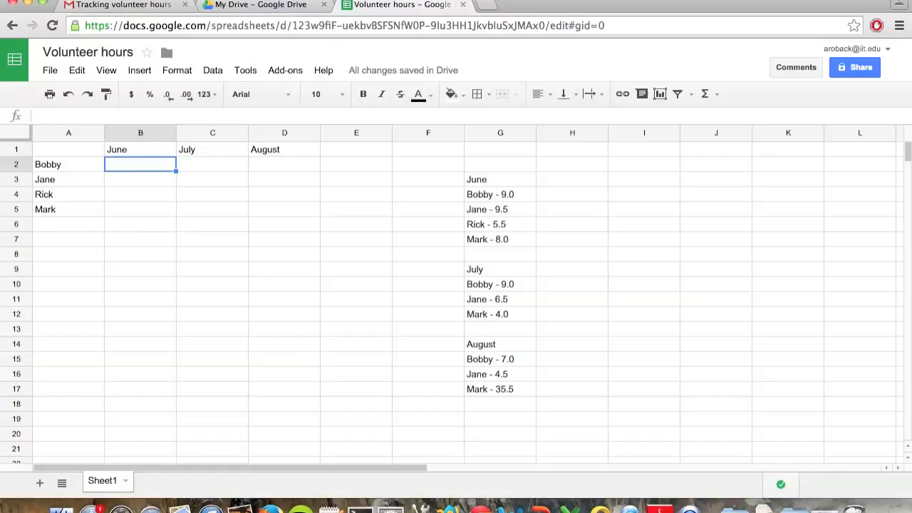
key("Down")
key("Down")
key("Right")
key("Right")
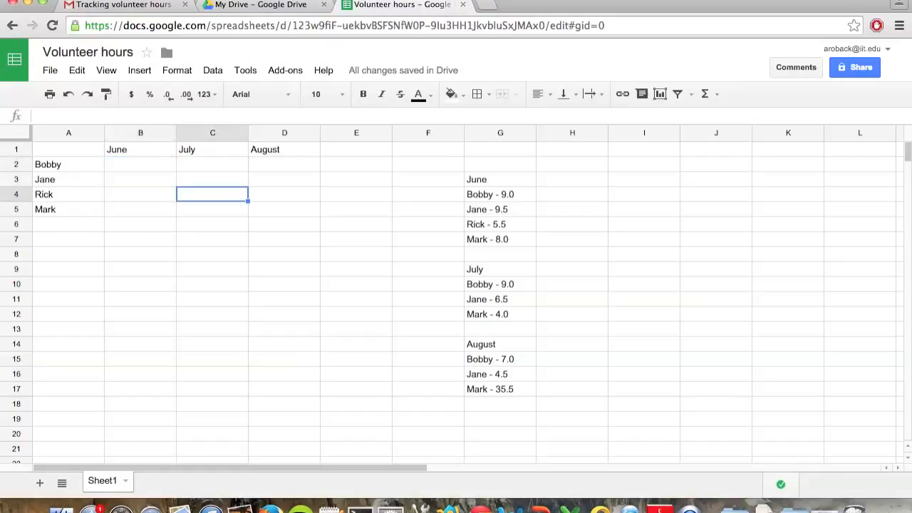
key("Up")
key("Up")
key("Left")
key("Left")
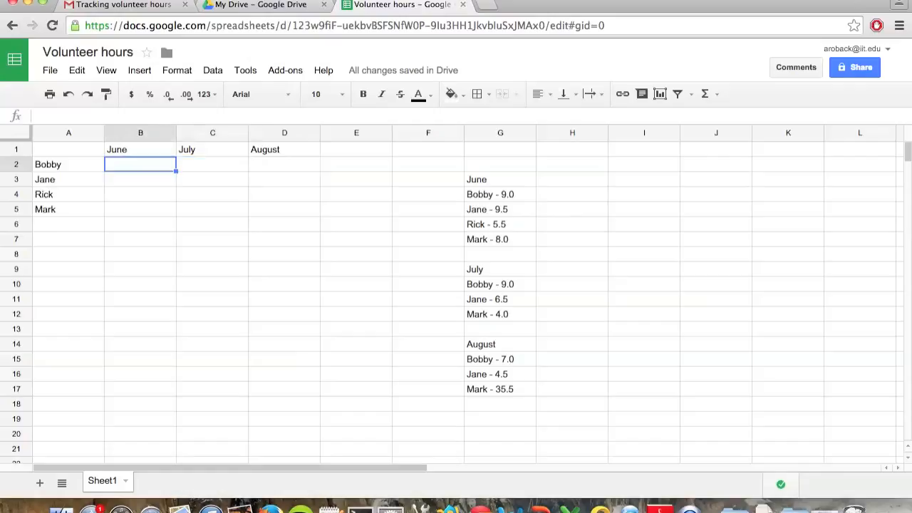
left_click(251, 191)
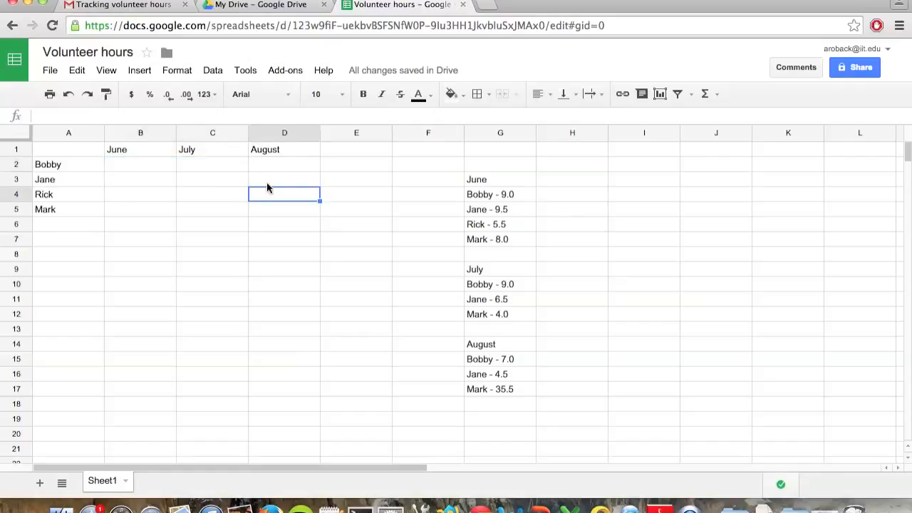
left_click(288, 178)
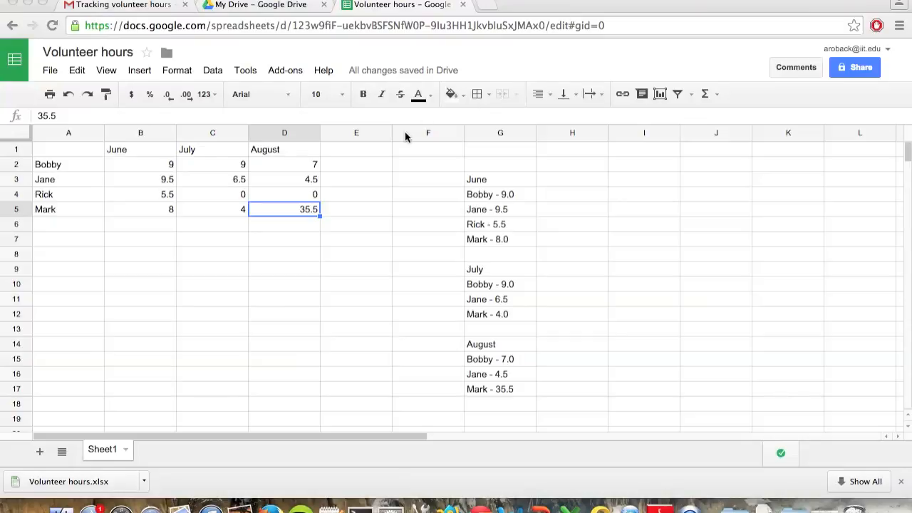
left_click(372, 170)
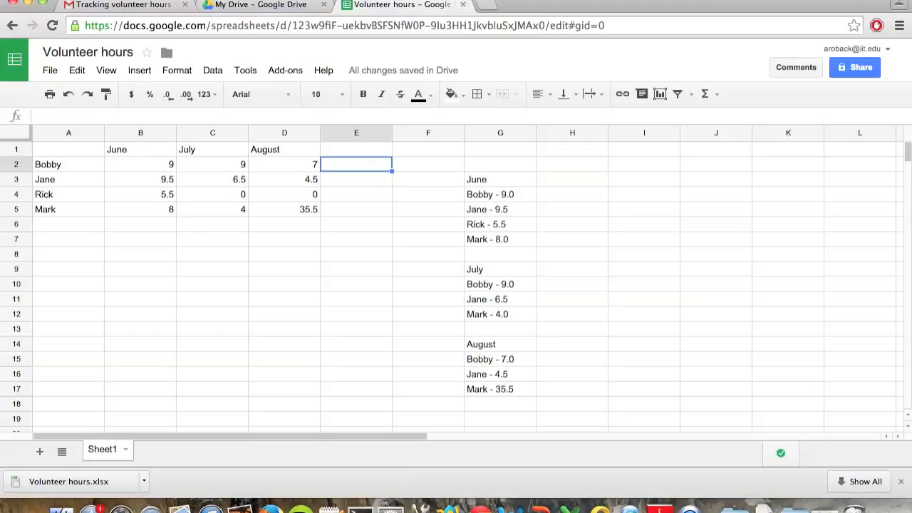
type("=")
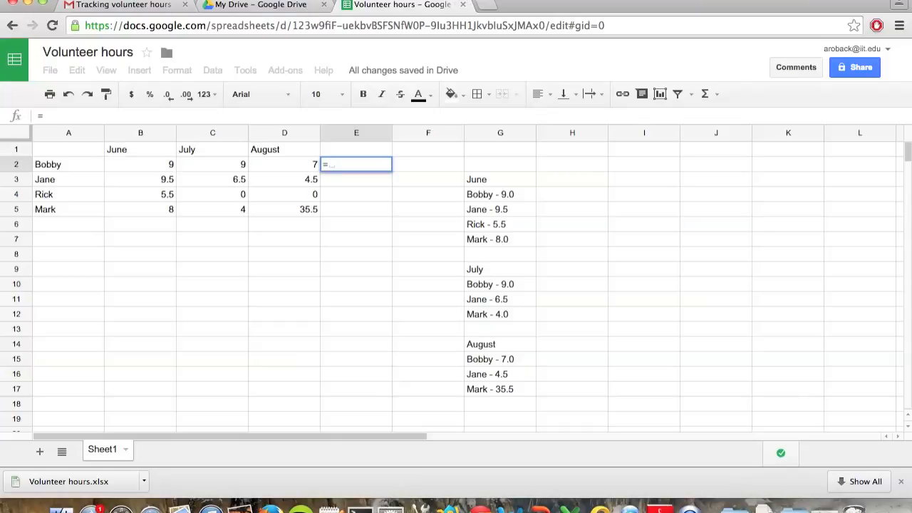
type("S")
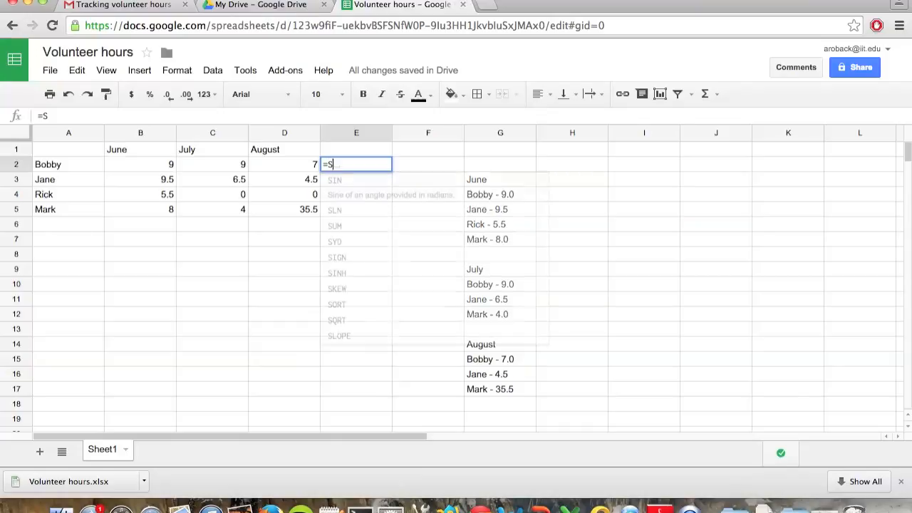
type("UM")
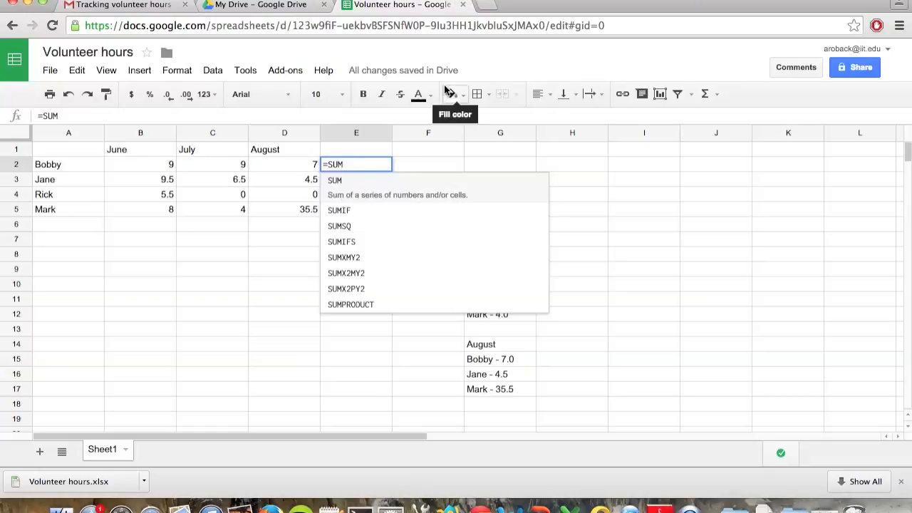
type("(")
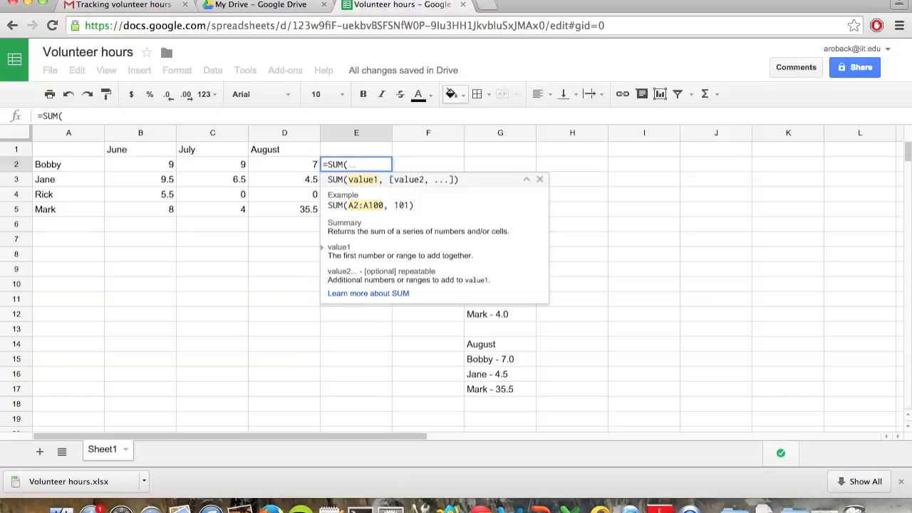
left_click(169, 164)
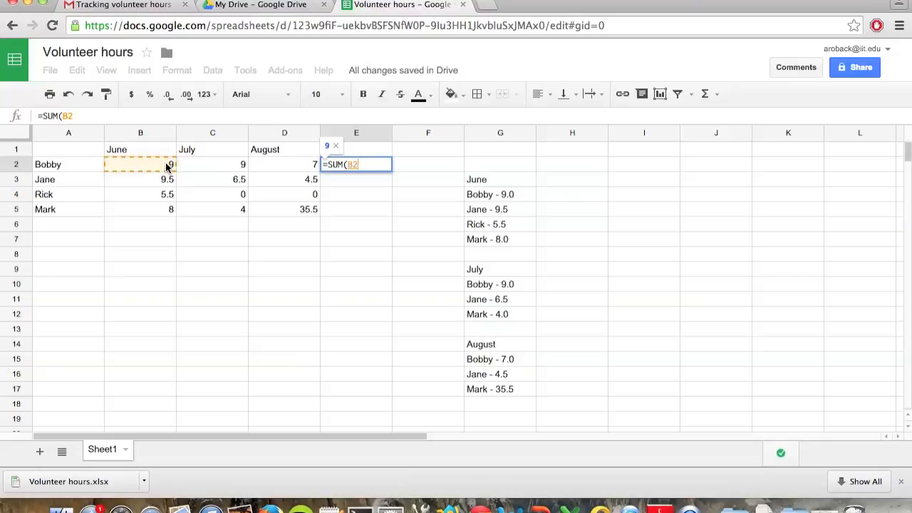
left_click_drag(166, 163, 257, 162)
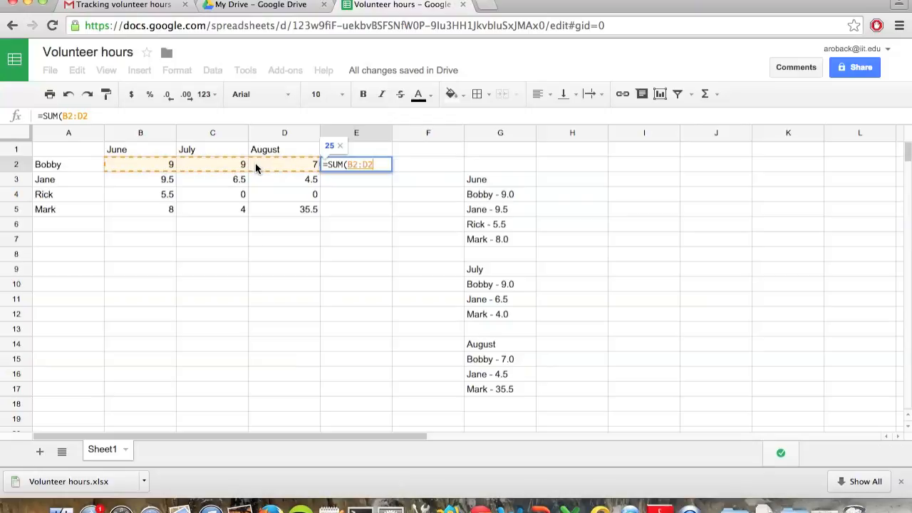
left_click(342, 165)
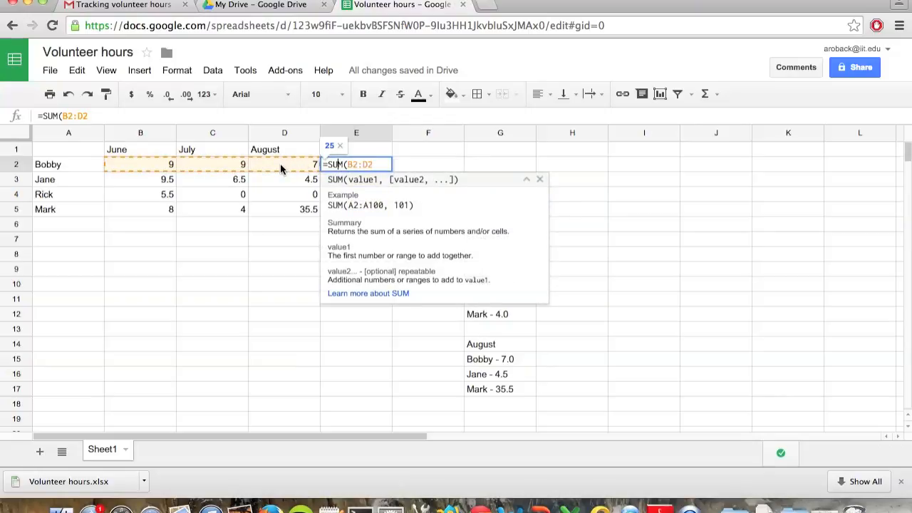
key("Escape")
Step: Enter the formula =SUM(B2:D2) in cell E2 to total the first volunteer's hours
type("=sum")
key("Tab")
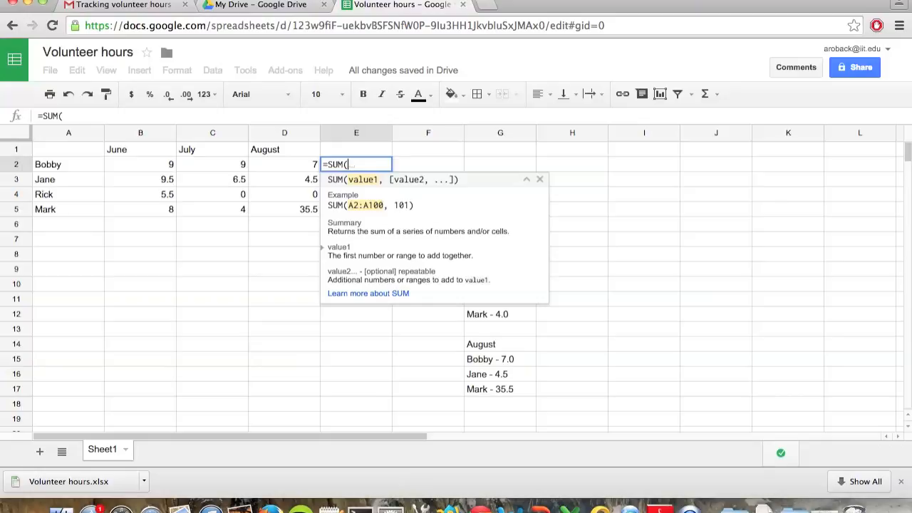
key("Left")
key("Left")
key("Left")
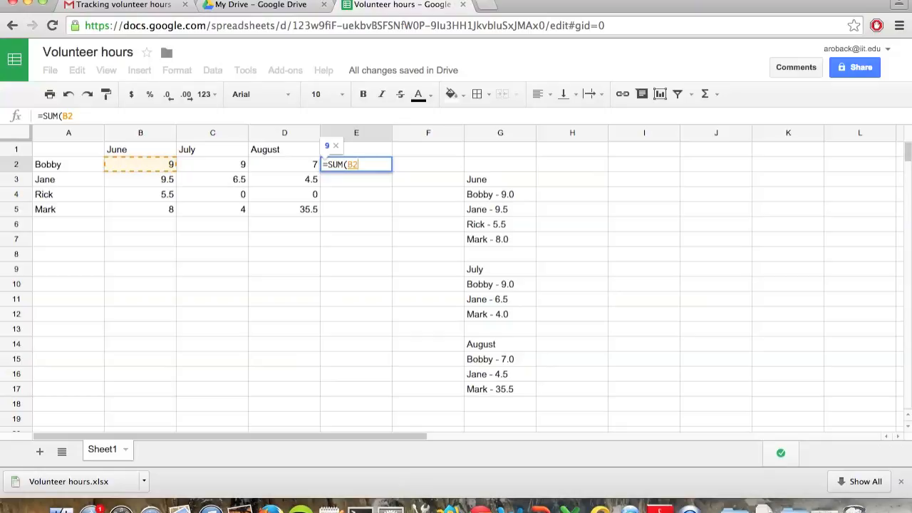
key("shift+Right")
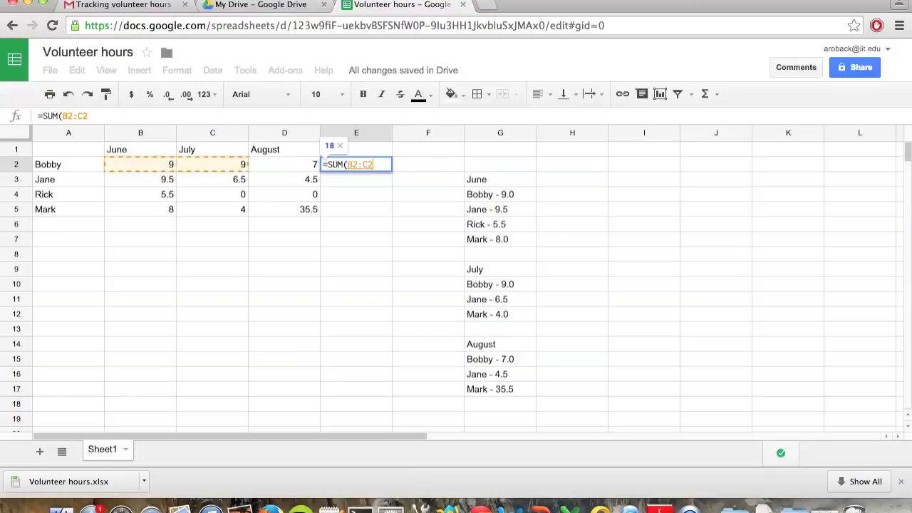
key("shift+Right")
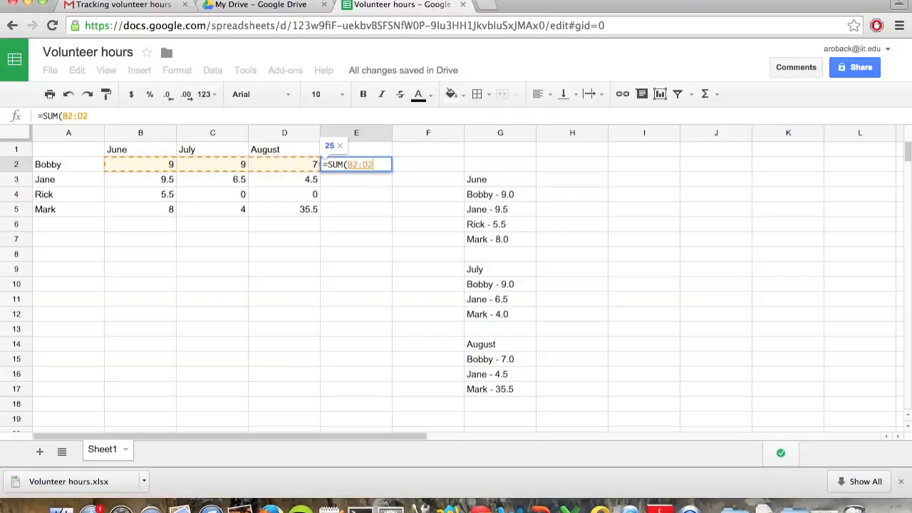
type(")")
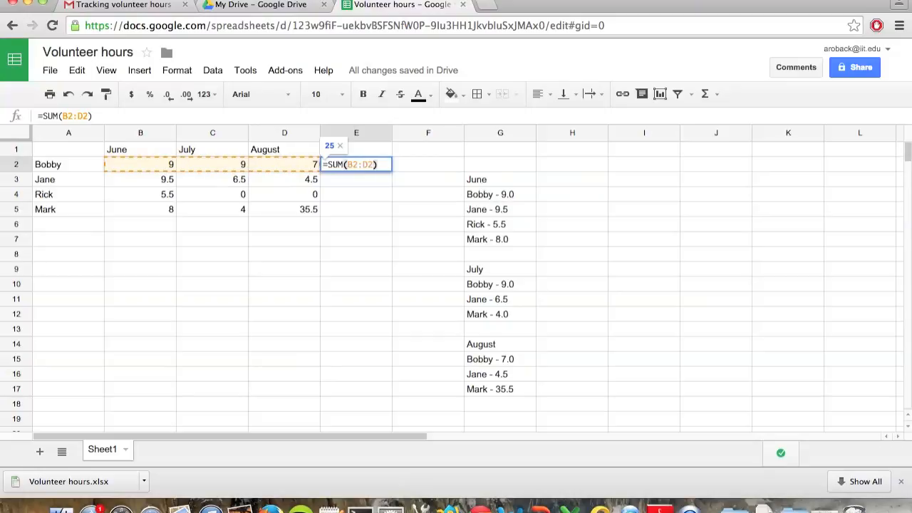
key("Return")
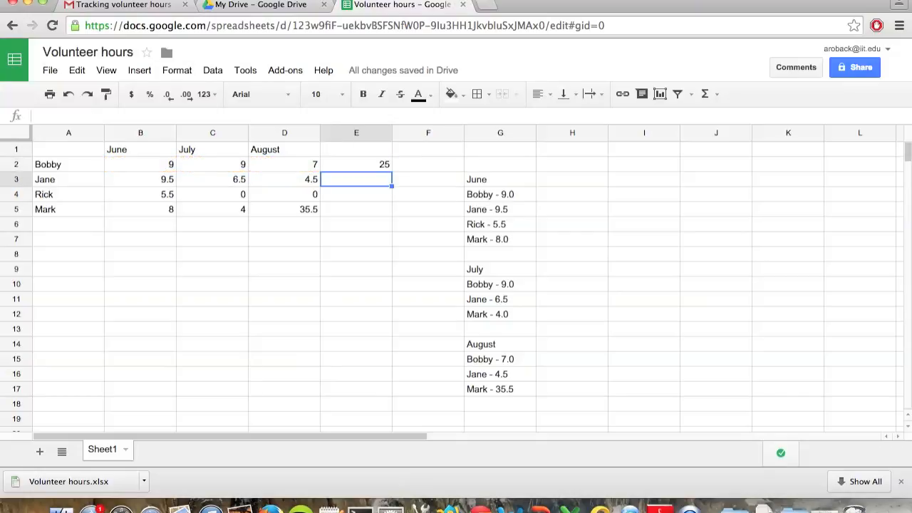
Step: Enter the formula =AVERAGE(B2:D2) in cell F2 to average the first volunteer's monthly hours
key("Up")
key("Right")
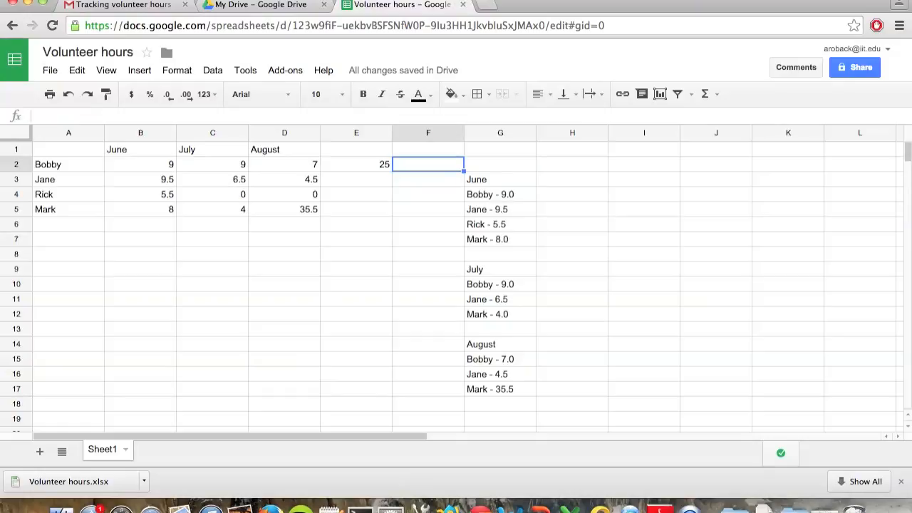
type("=")
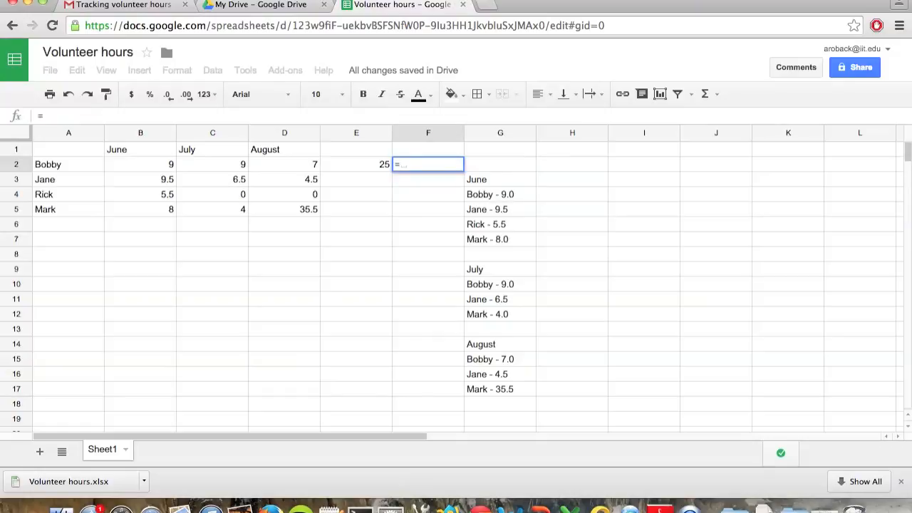
type("aver")
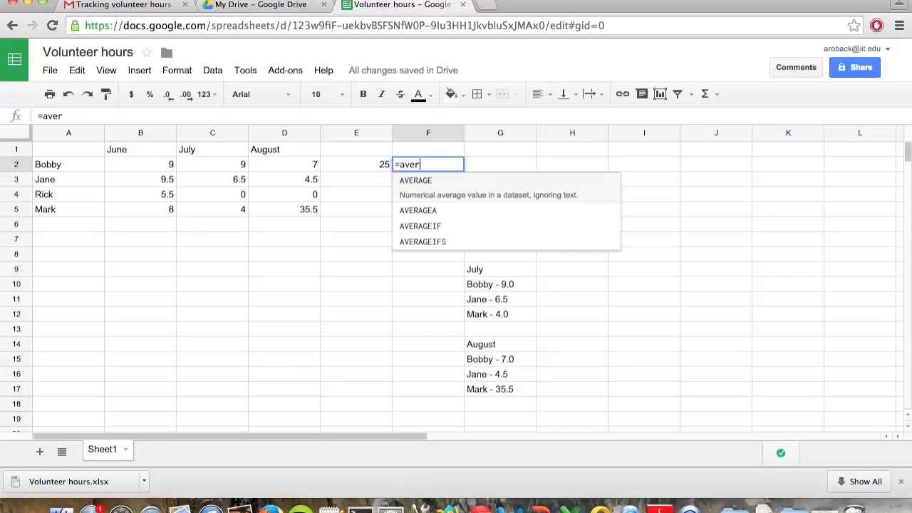
key("Tab")
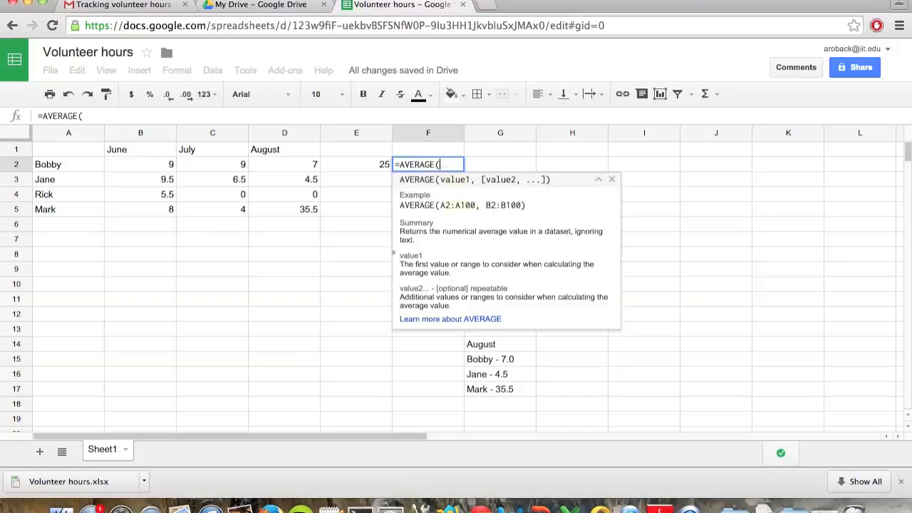
key("Left")
key("Left")
key("Left")
key("Left")
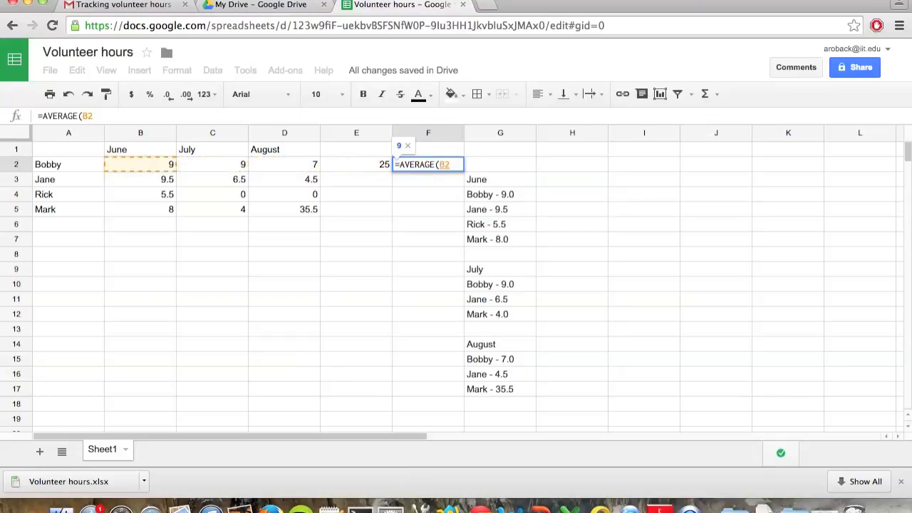
key("shift+Right")
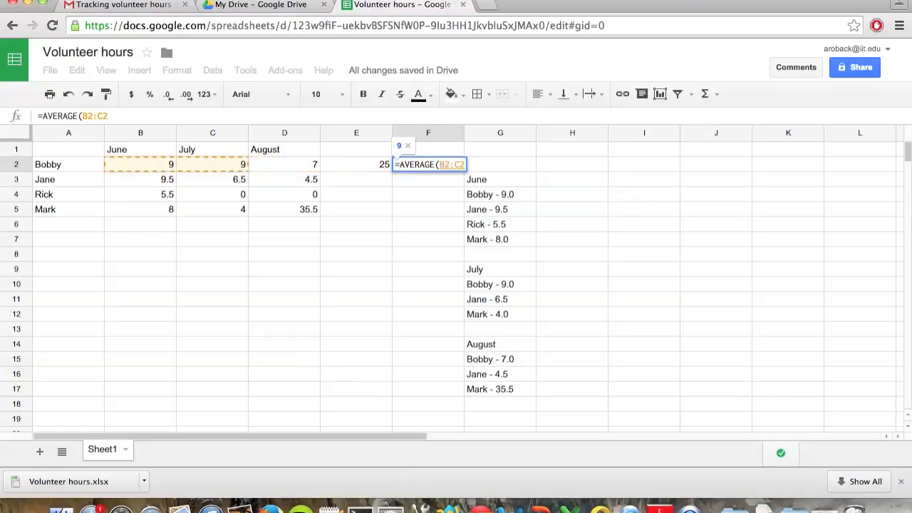
key("shift+Right")
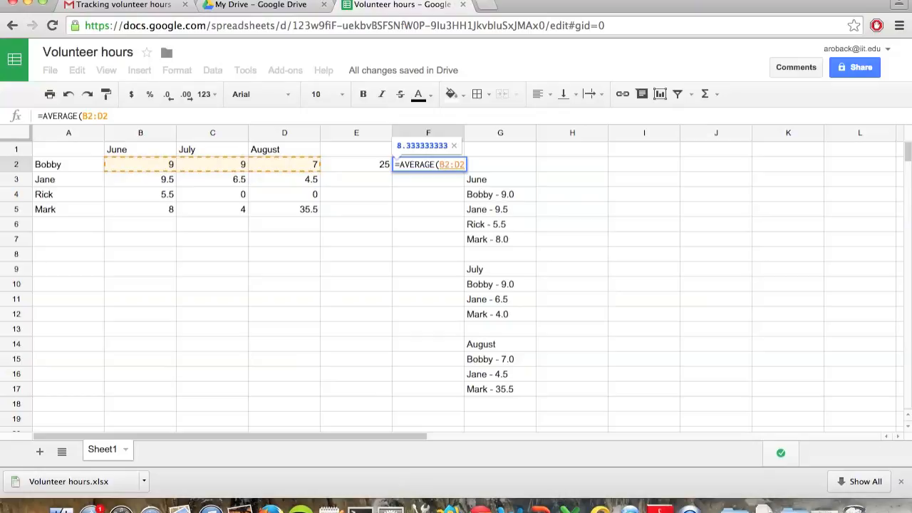
type(")")
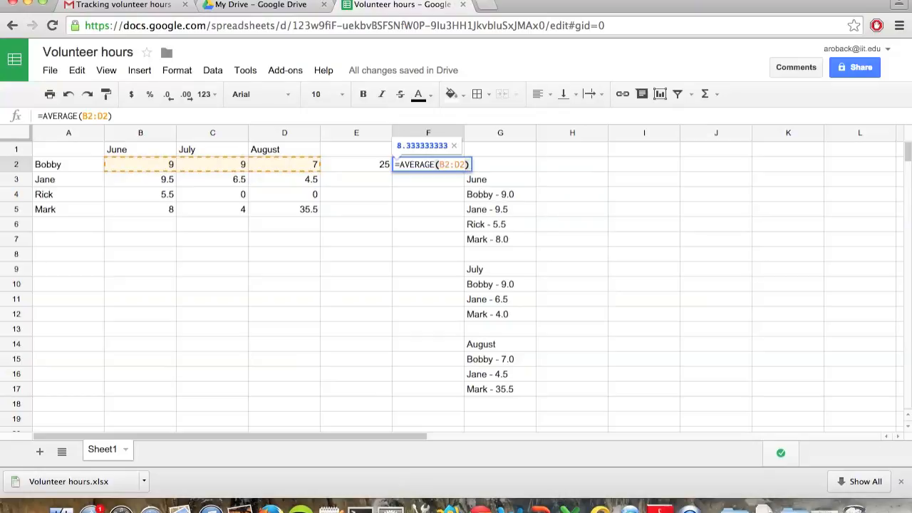
key("Return")
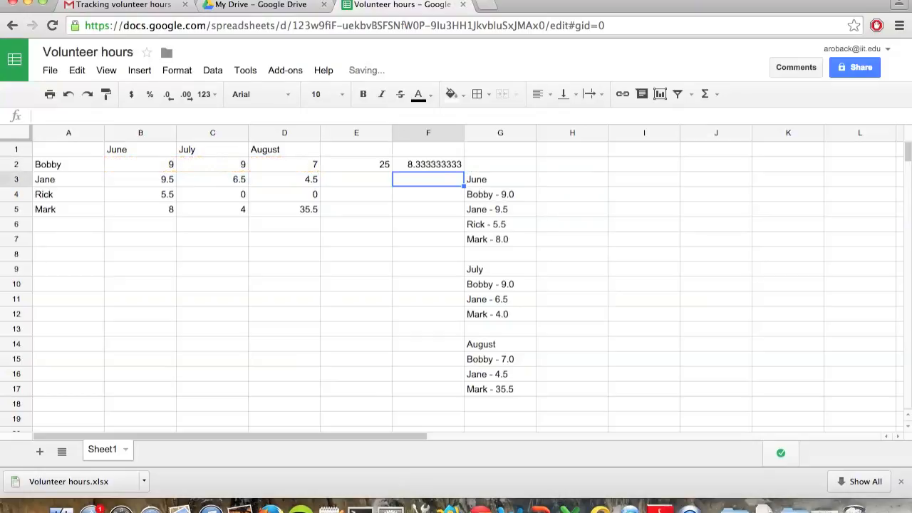
Step: Apply the Number format with two decimals (1,000.12) to the average in cell F2
left_click(428, 165)
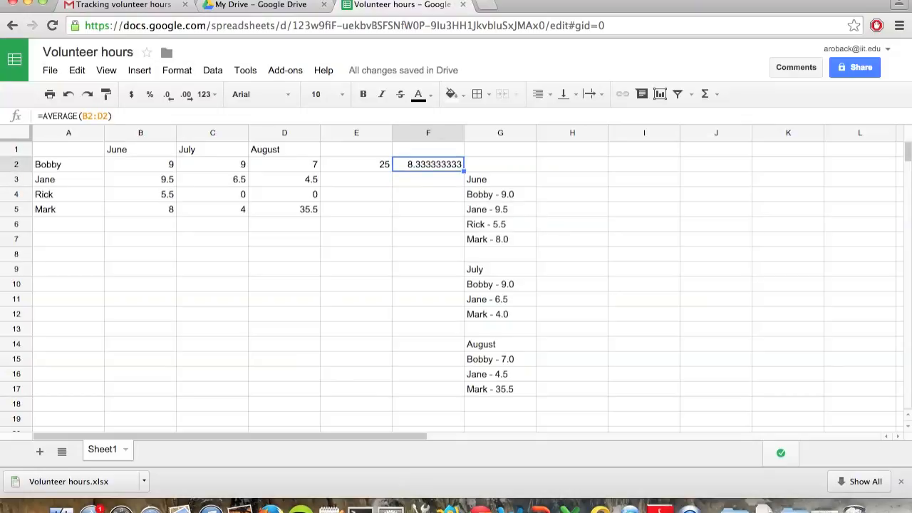
left_click(191, 69)
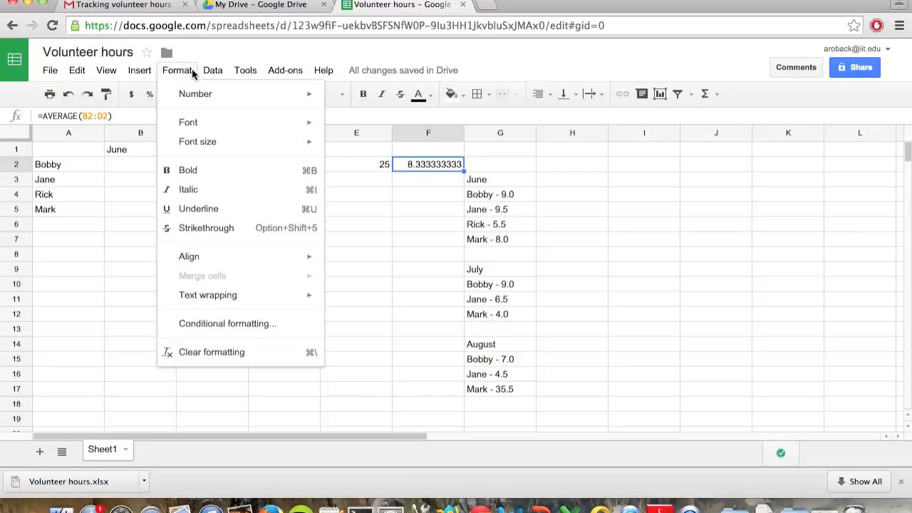
mouse_move(198, 95)
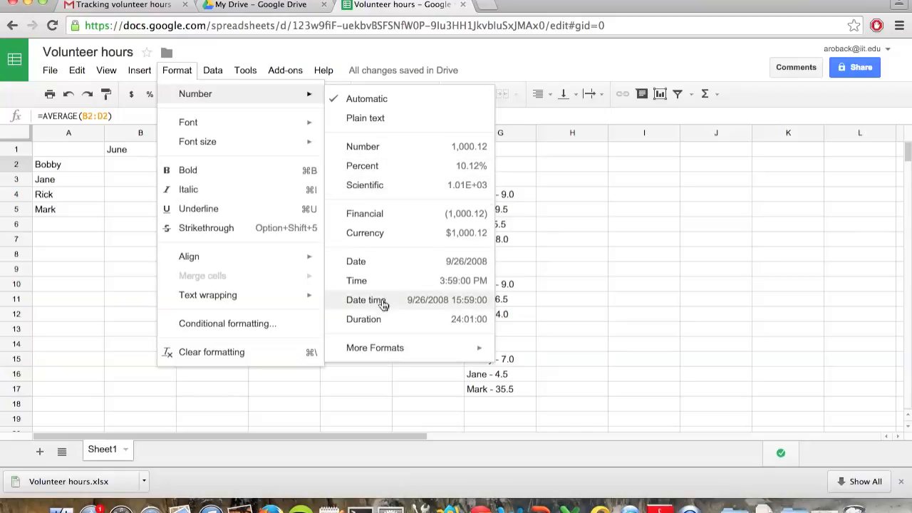
left_click(397, 159)
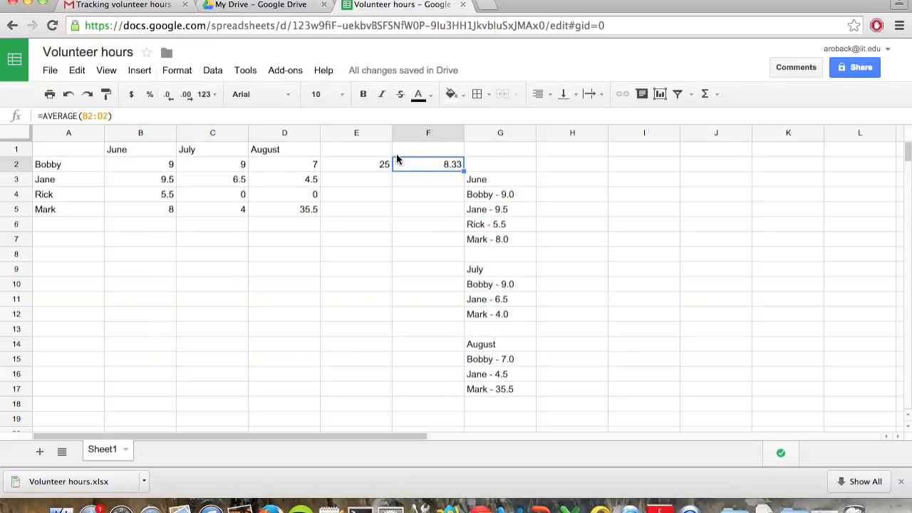
Step: Enter the column headers Total in cell E1 and Average in cell F1
left_click(397, 153)
left_click(356, 150)
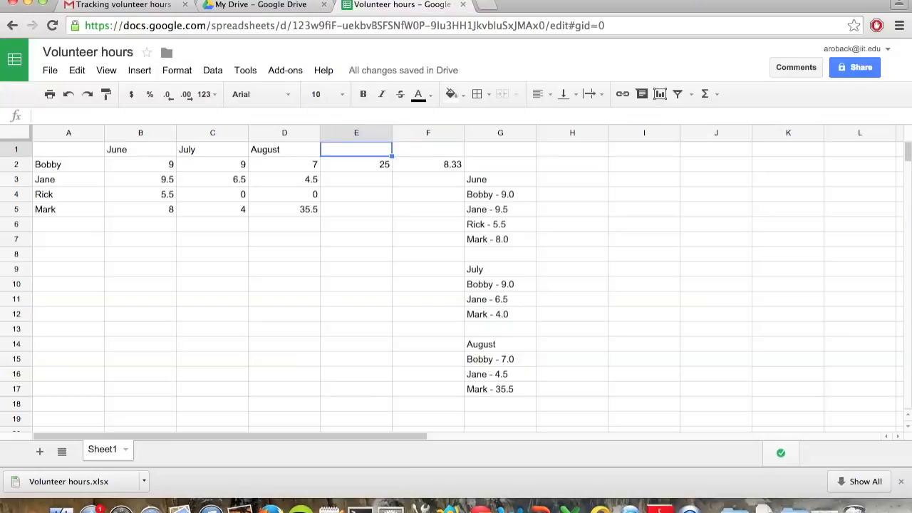
type("Total")
key("Tab")
type("Average")
key("Return")
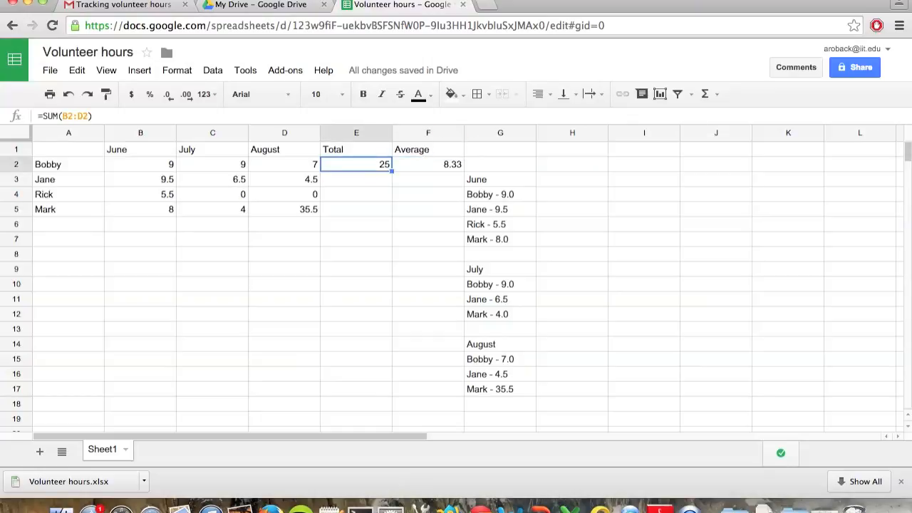
Step: Fill the SUM formula from cell E2 down through E5 for the remaining volunteers
key("Down")
key("Down")
key("Down")
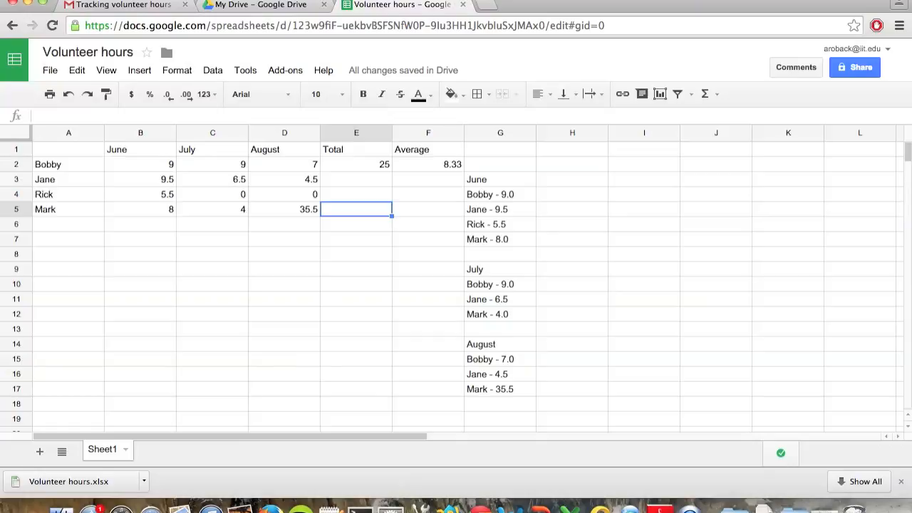
key("Up")
key("Up")
key("Up")
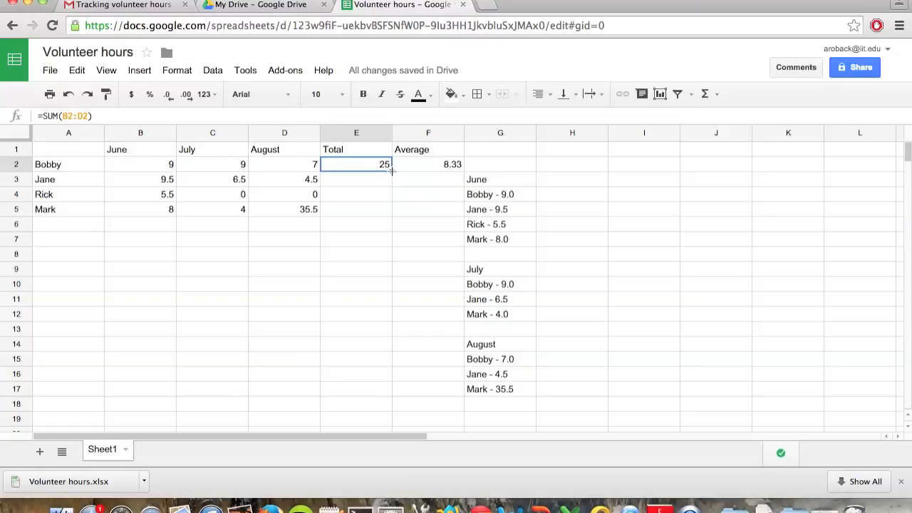
left_click_drag(391, 171, 391, 210)
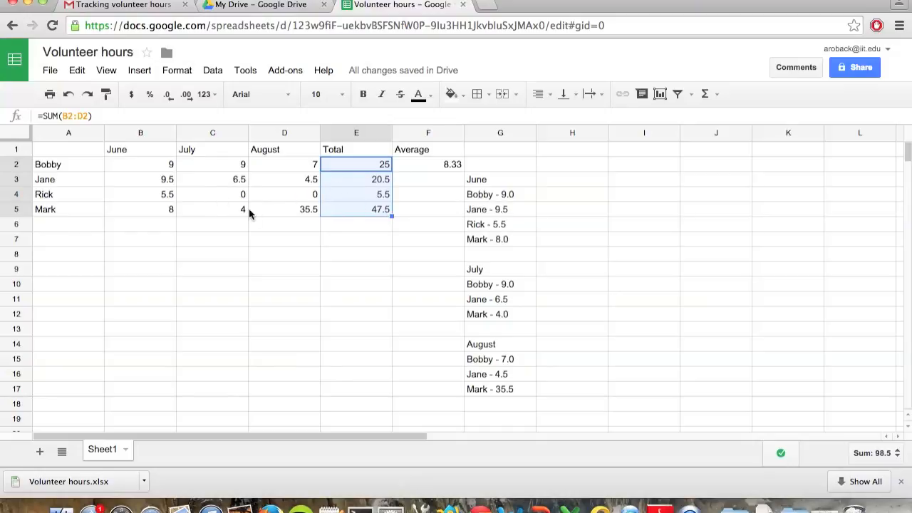
Step: Fill the AVERAGE formula from cell F2 down through F5 and select cell B6 below the June hours
left_click(443, 164)
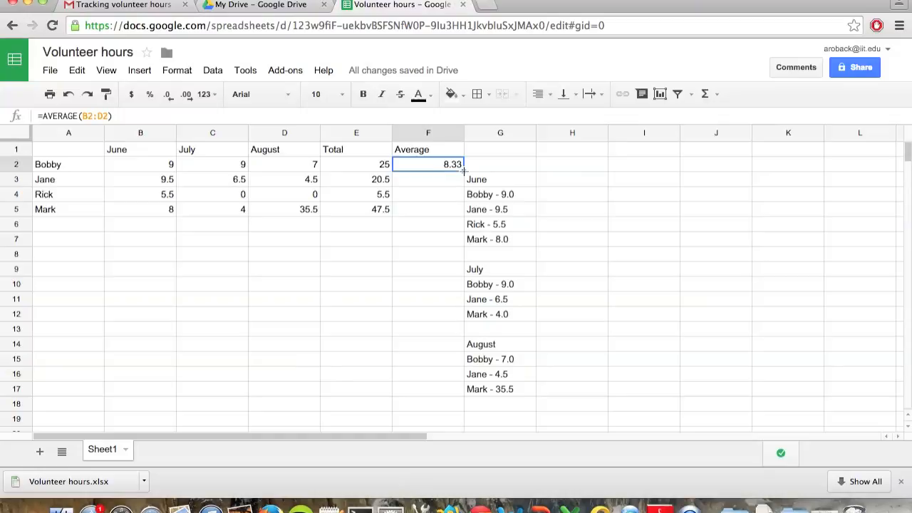
left_click_drag(463, 170, 461, 208)
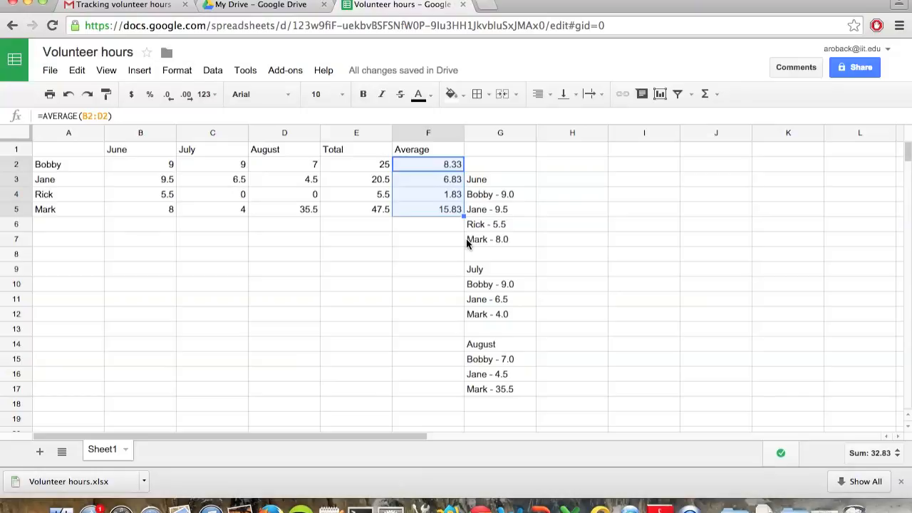
left_click(156, 227)
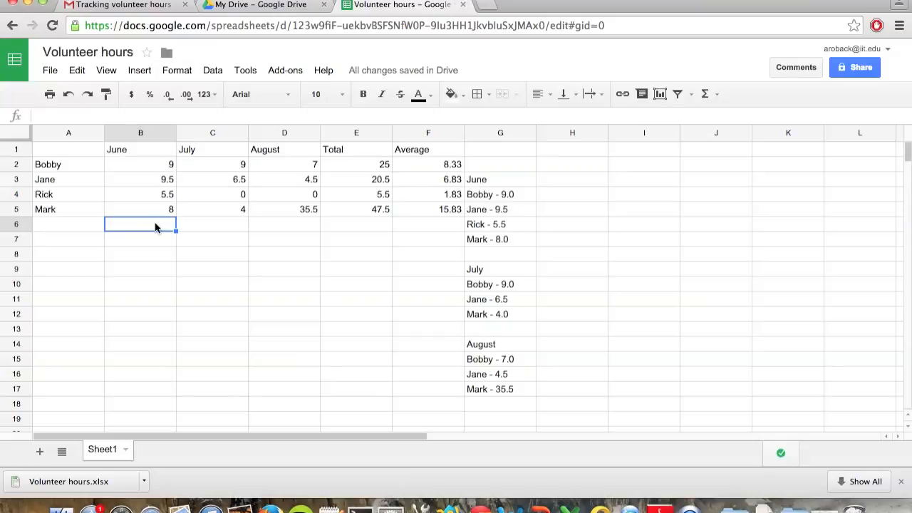
Step: Enter a SUM formula in cell B6 that totals the June hours in B2:B5
type("=")
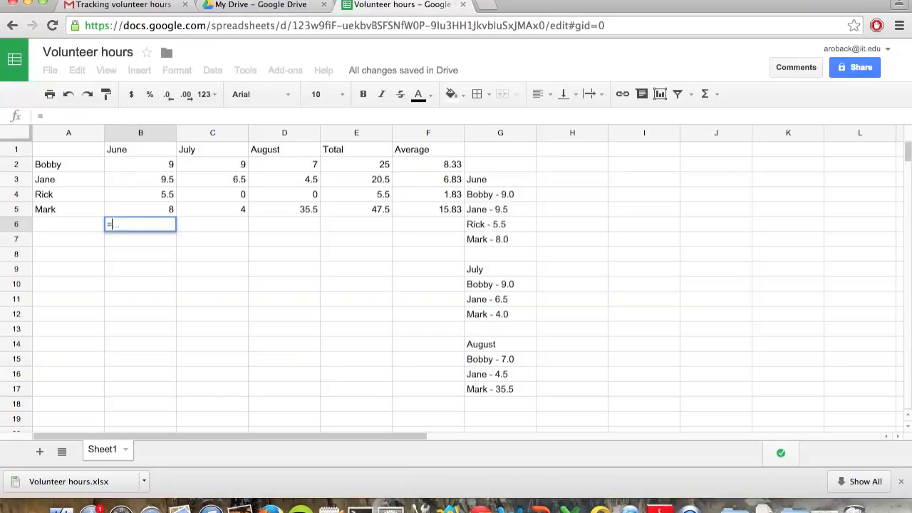
type("sum")
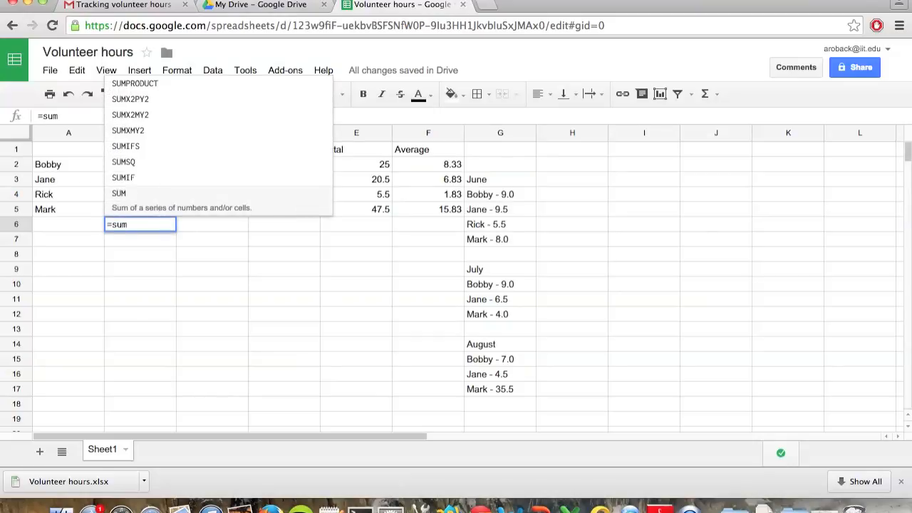
key("Tab")
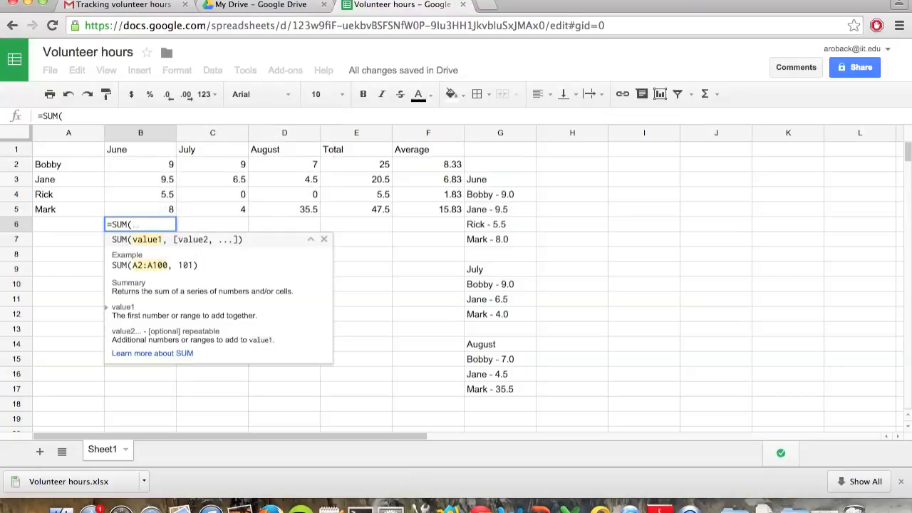
key("Up")
key("Up")
key("Up")
key("Up")
key("shift+Down")
key("shift+Down")
key("shift+Down")
type(")")
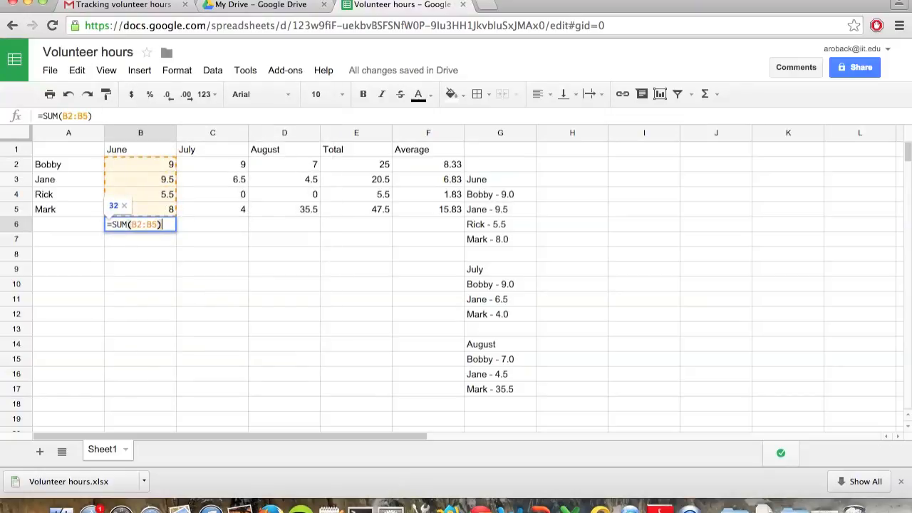
key("Return")
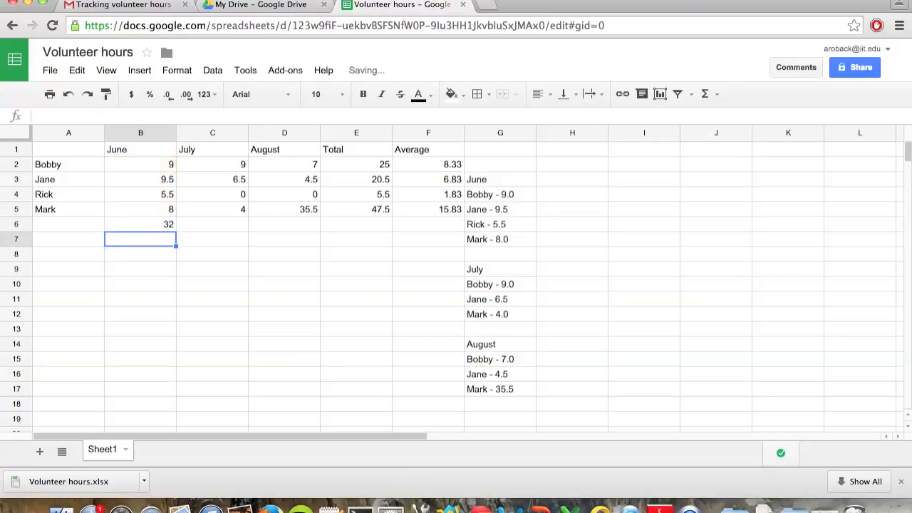
Step: Enter an AVERAGE formula in cell B7 for the June hours in B2:B5, leaving out the total row
type("=")
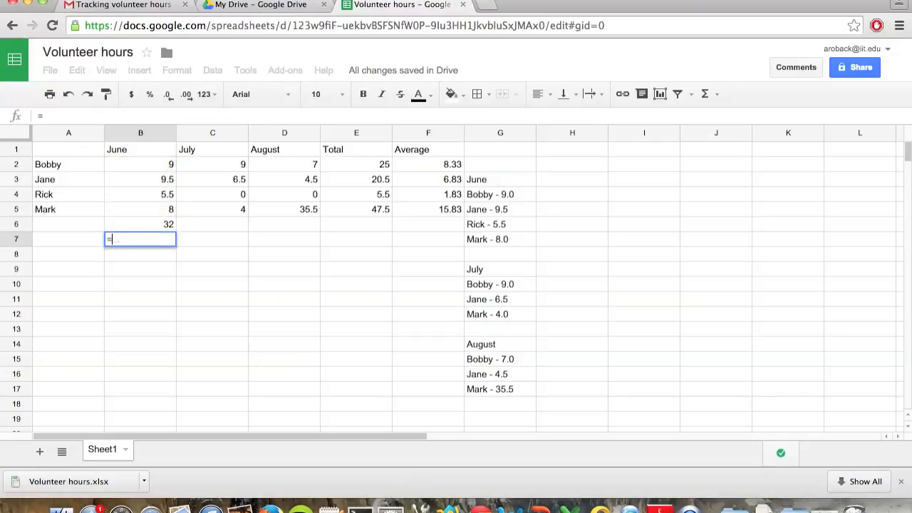
type("aver")
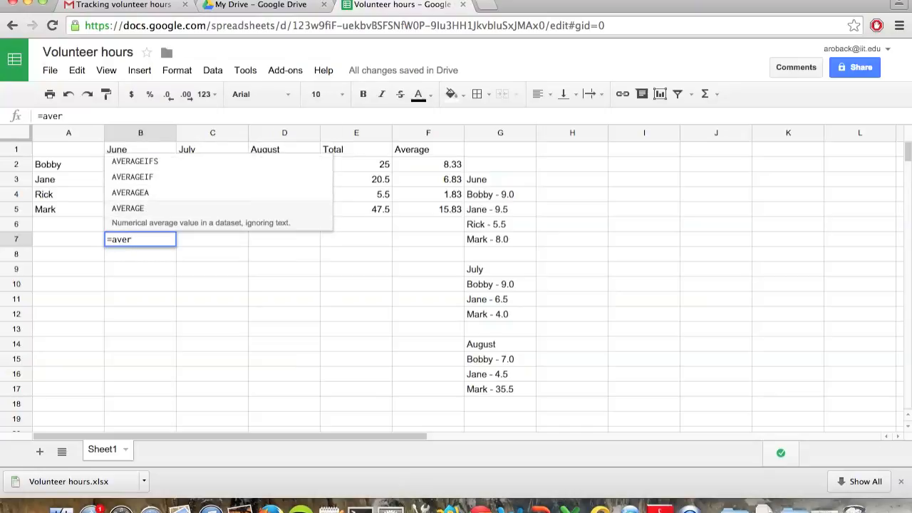
key("Tab")
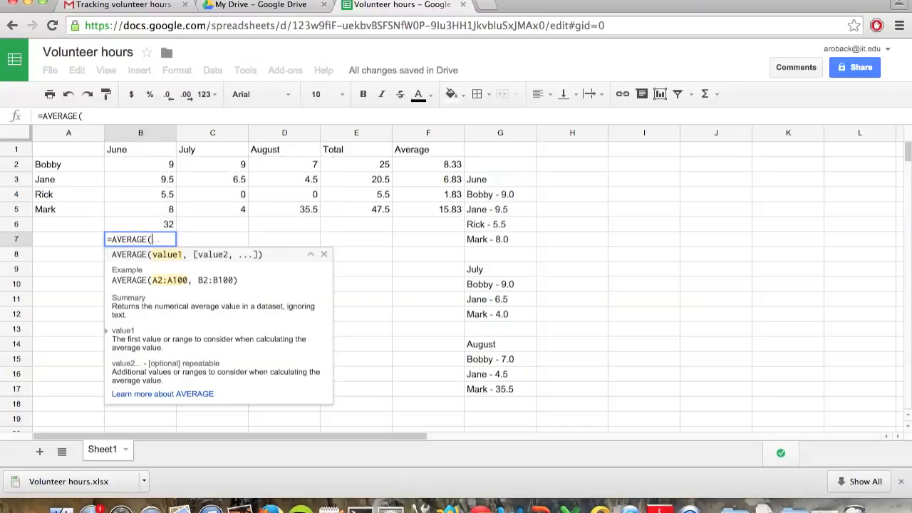
key("Up")
key("Up")
key("Up")
key("Up")
key("Up")
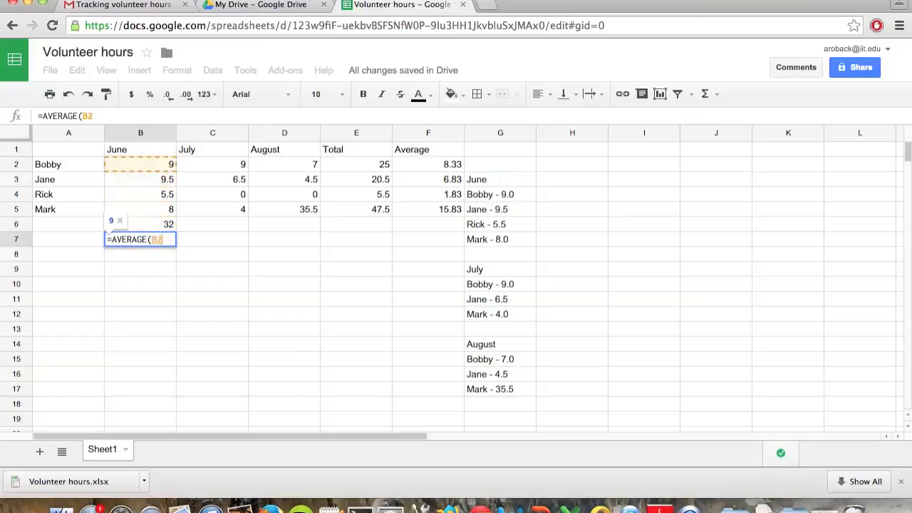
key("shift+Down")
key("shift+Down")
key("shift+Down")
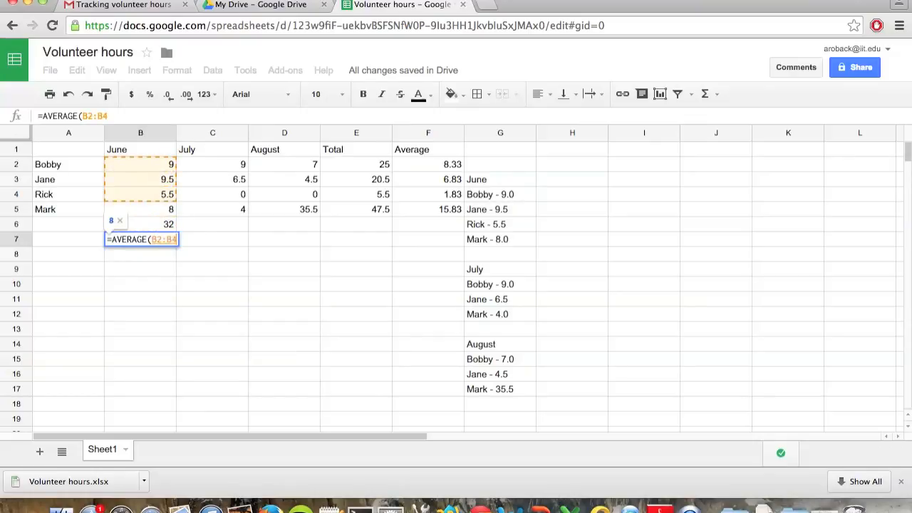
key("shift+Down")
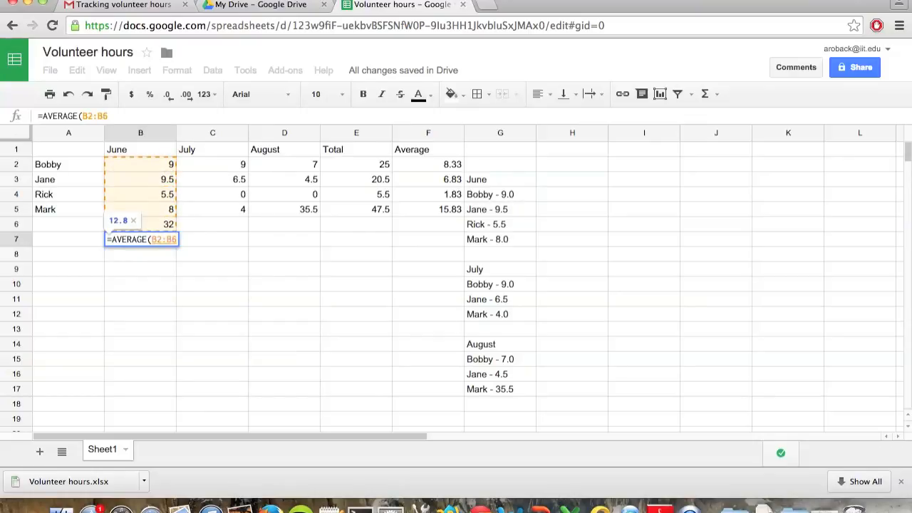
key("shift+Up")
type(")")
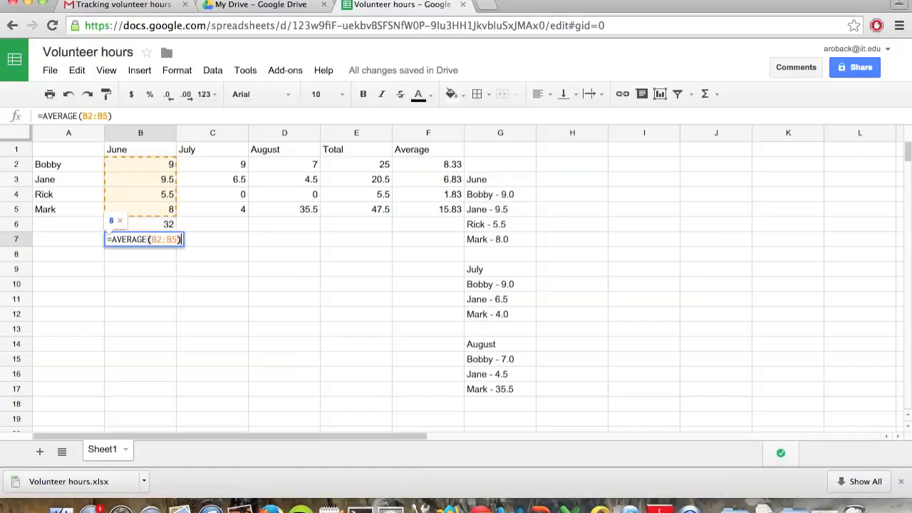
key("Return")
Step: Fill the SUM formula in B6 and the AVERAGE formula in B7 across through column D for July and August
left_click(129, 228)
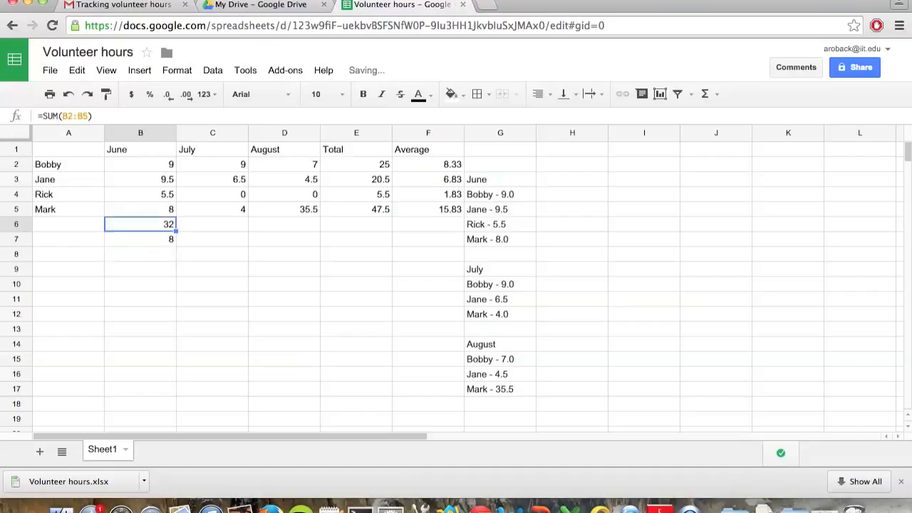
left_click_drag(190, 238, 278, 232)
left_click(171, 239)
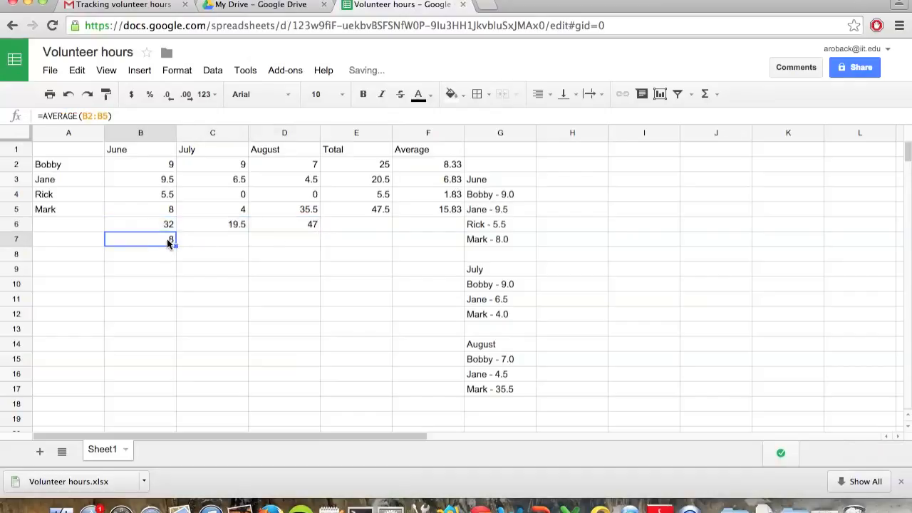
left_click_drag(174, 243, 252, 243)
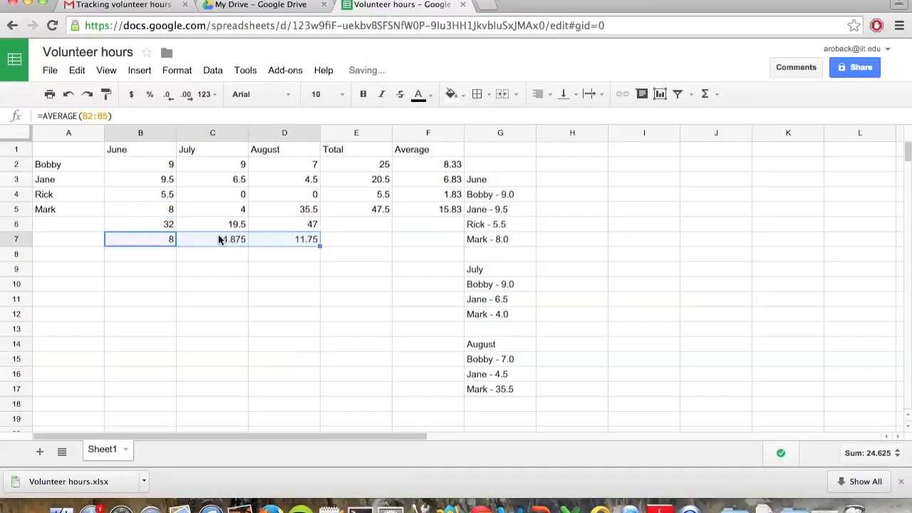
Step: Enter the row labels Total in cell A6 and Average in cell A7
left_click(60, 224)
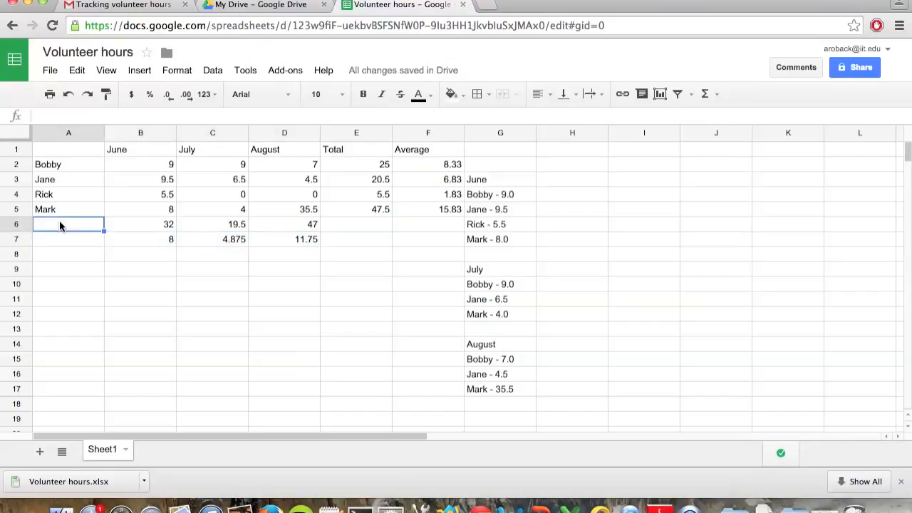
type("Total")
key("Return")
type("Average")
key("Return")
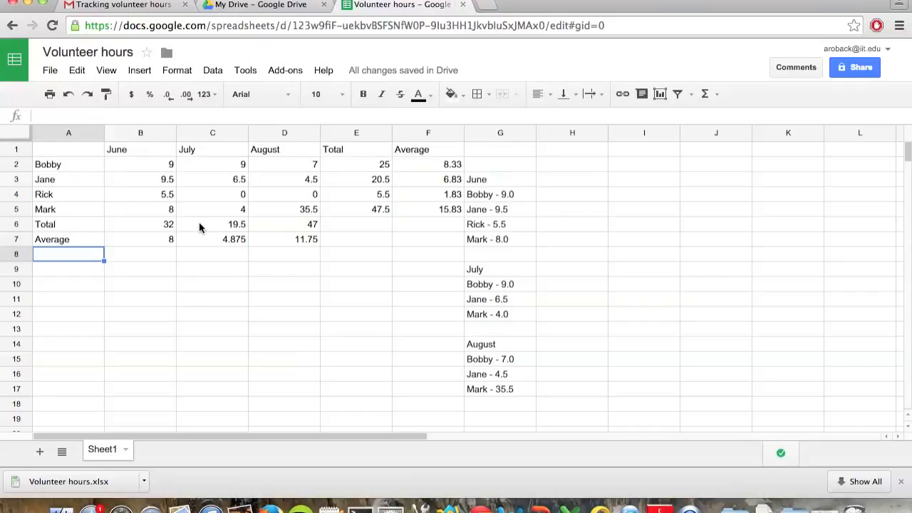
Step: Italicise the monthly Total and Average rows, cells A6 through D7
left_click(81, 230)
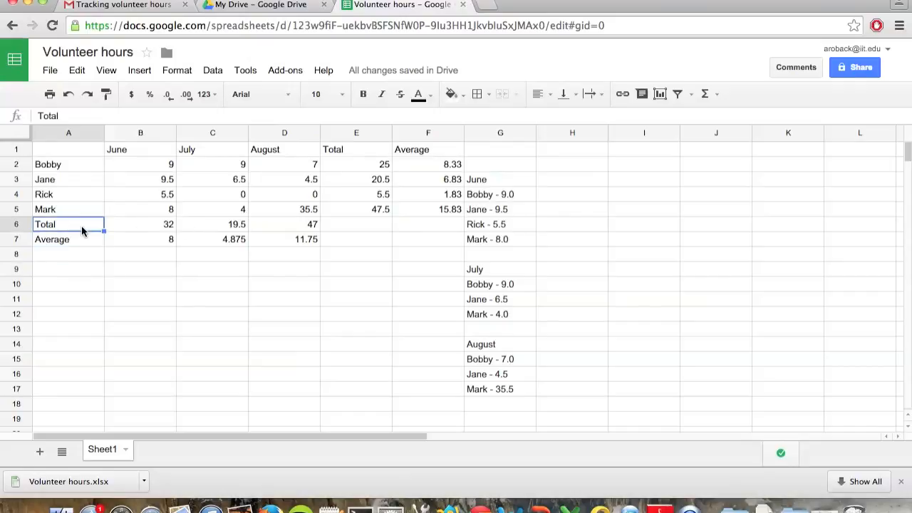
key("shift+Down")
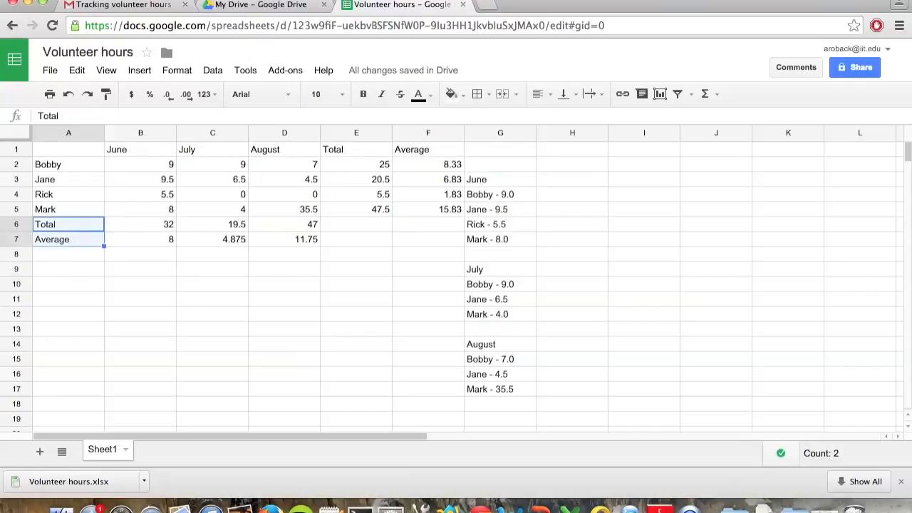
key("shift+Right")
key("shift+Right")
key("shift+Right")
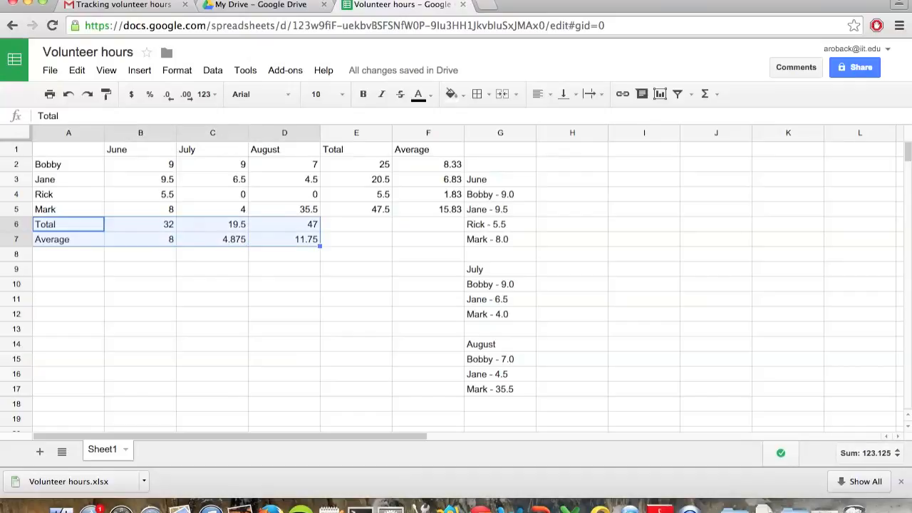
left_click(382, 94)
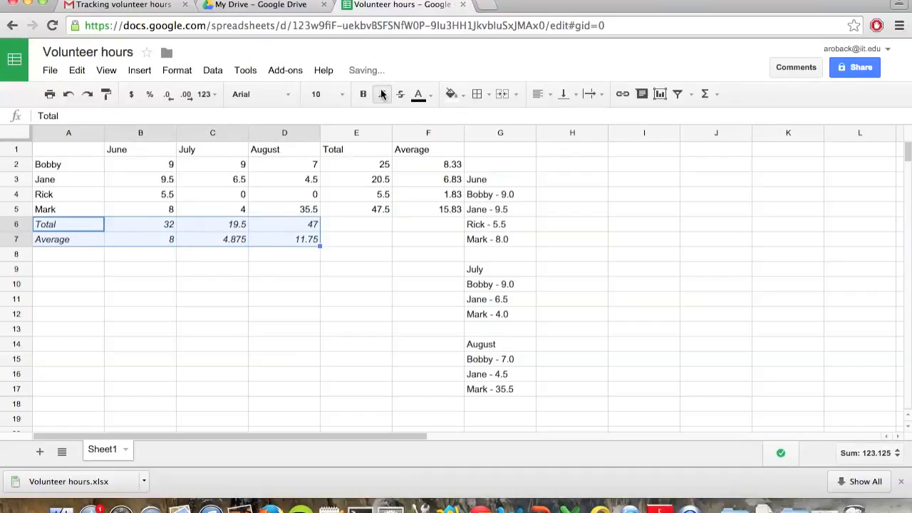
Step: Italicise the Total and Average columns, cells E1 through F5
left_click(370, 150)
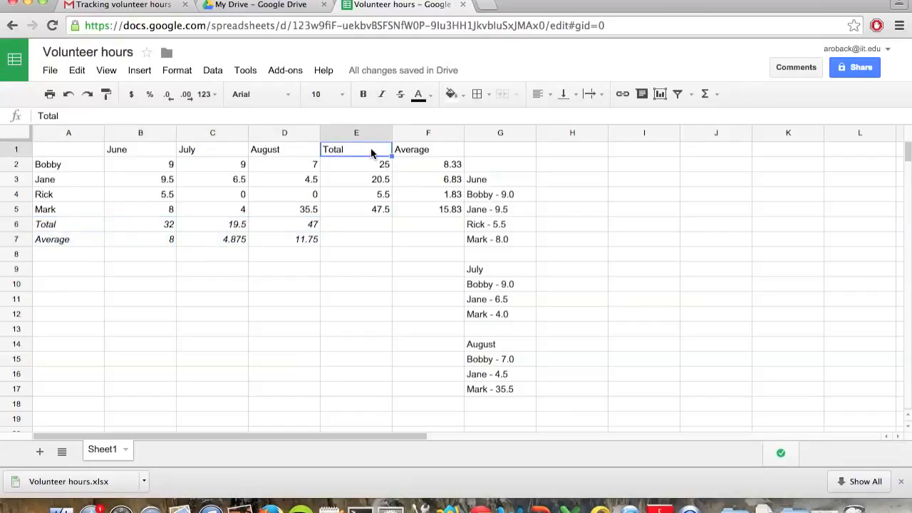
key("shift+Down")
key("shift+Down")
key("shift+Down")
key("shift+Down")
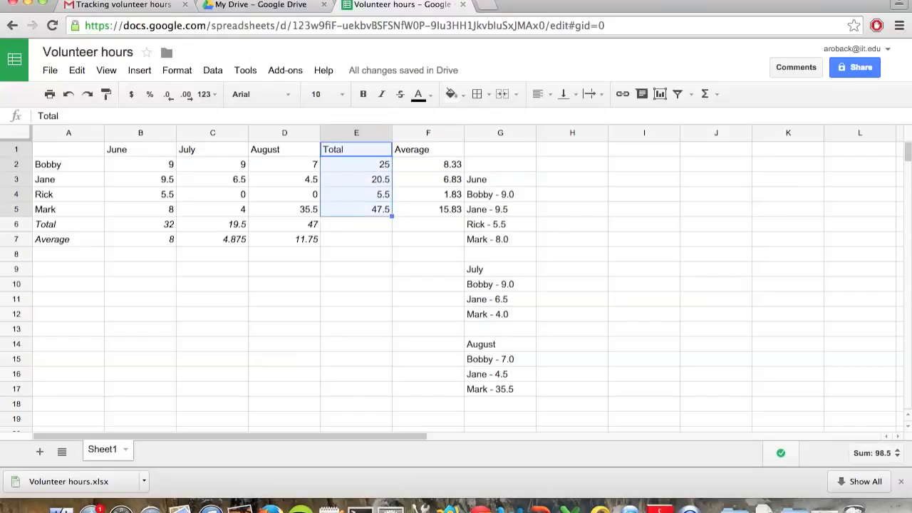
key("shift+Right")
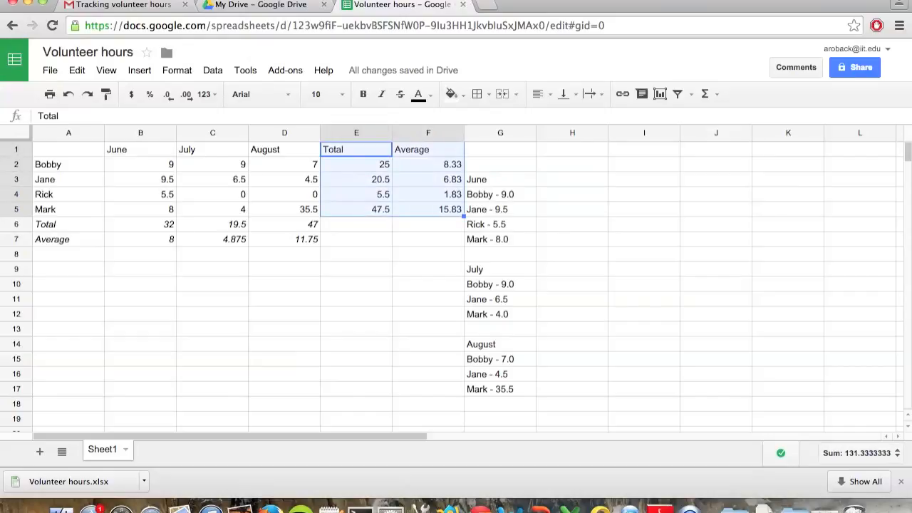
left_click(381, 95)
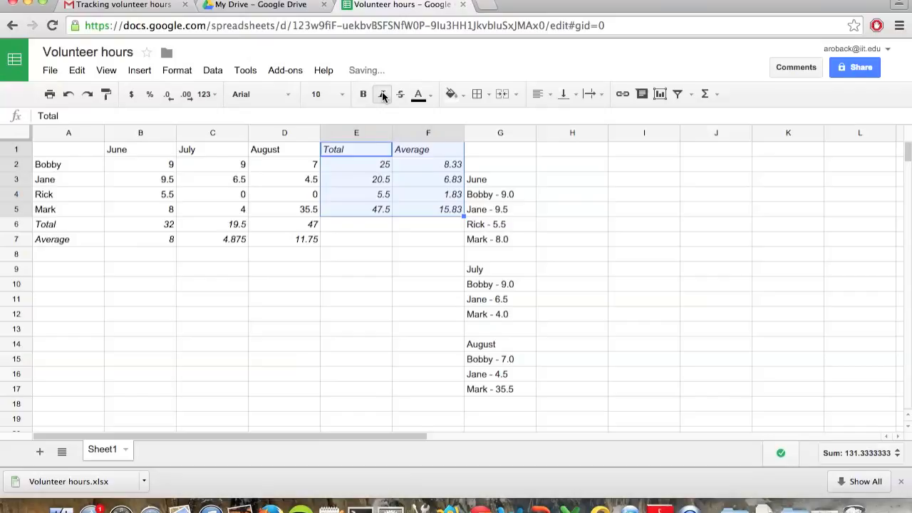
Step: Delete the pasted list of monthly hours from cells G3 through G17
left_click(495, 182)
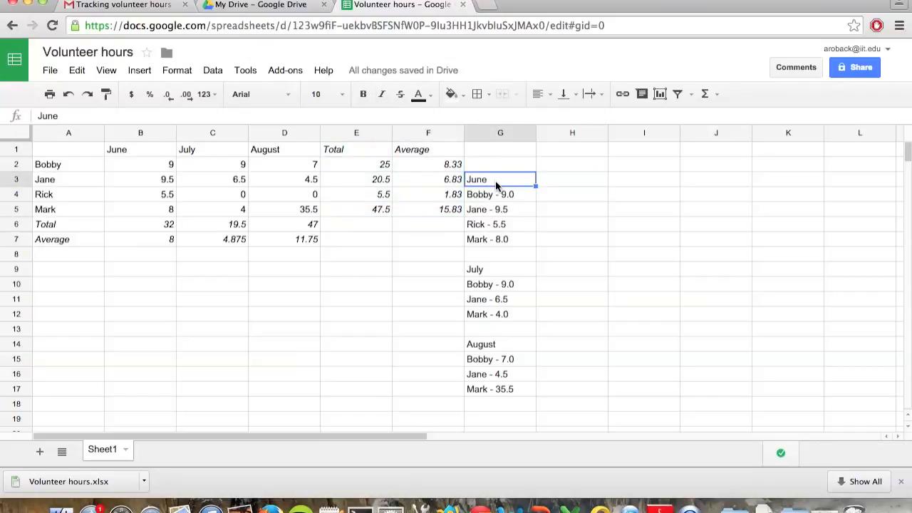
key("shift+Down")
key("shift+Down")
key("shift+Down")
key("shift+Down")
key("shift+Down")
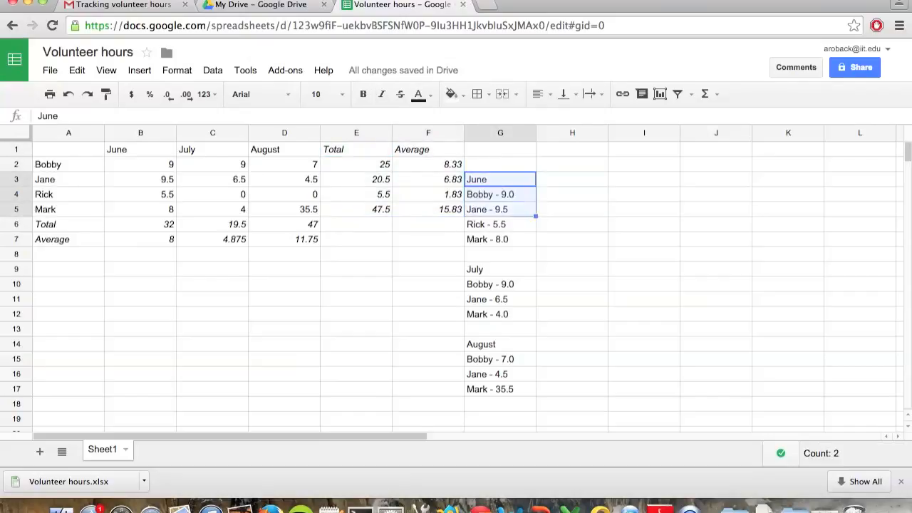
key("shift+Down")
key("shift+Down")
key("shift+Down")
key("shift+Down")
key("shift+Down")
key("shift+Down")
key("shift+Down")
key("shift+Down")
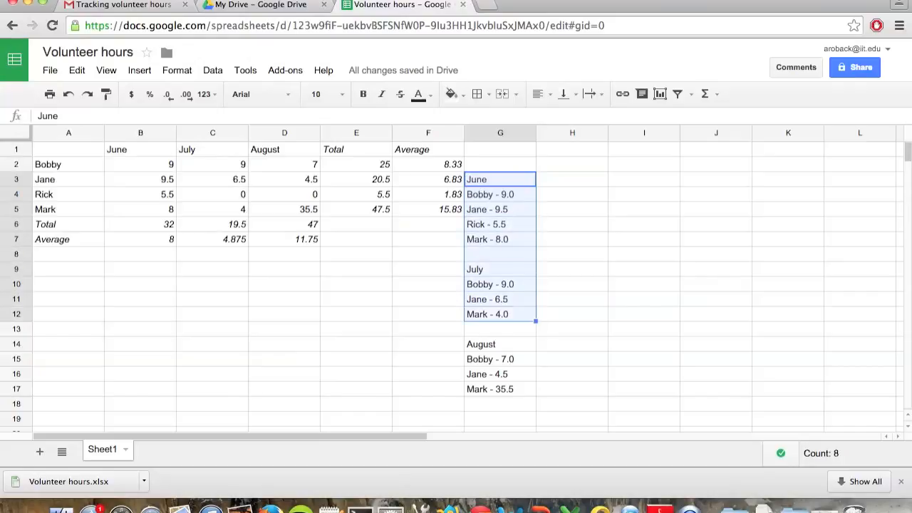
key("shift+Down")
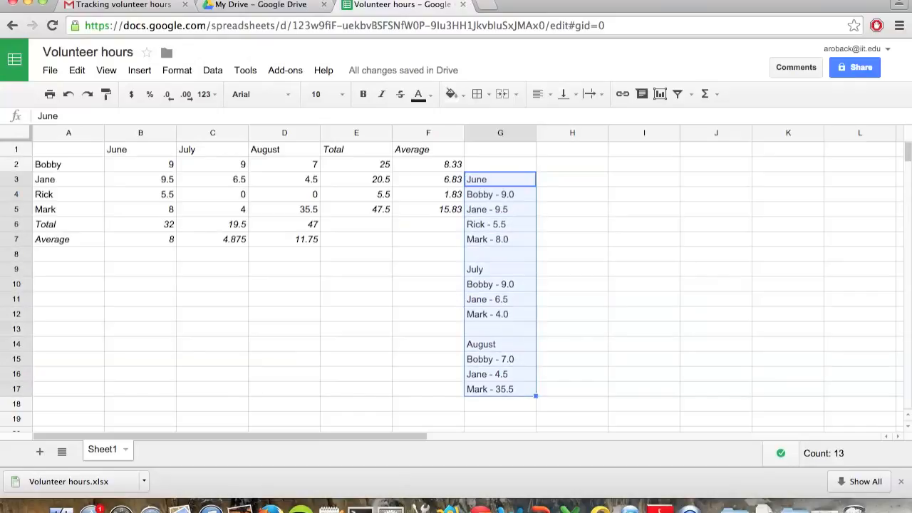
key("Delete")
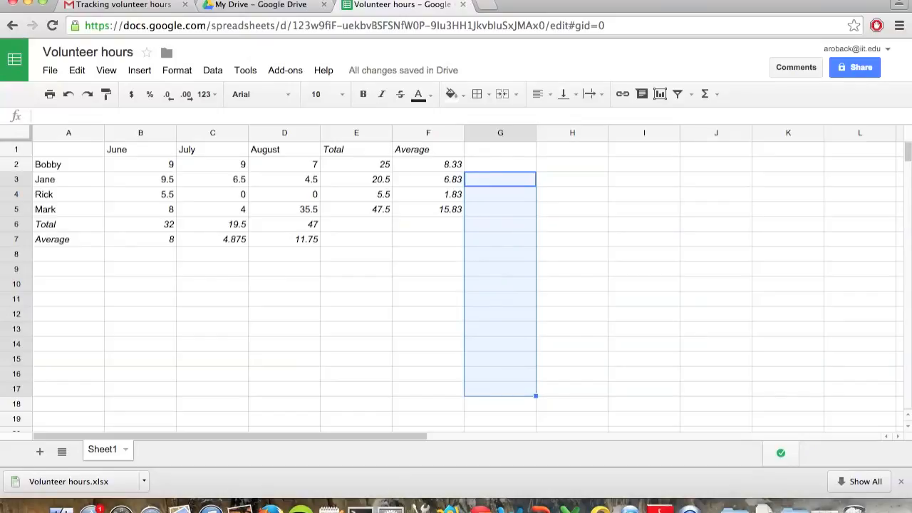
Step: Enter the label average in cell E9 and the label median in cell E10
key("Down")
key("Down")
key("Down")
key("Down")
key("Down")
key("Down")
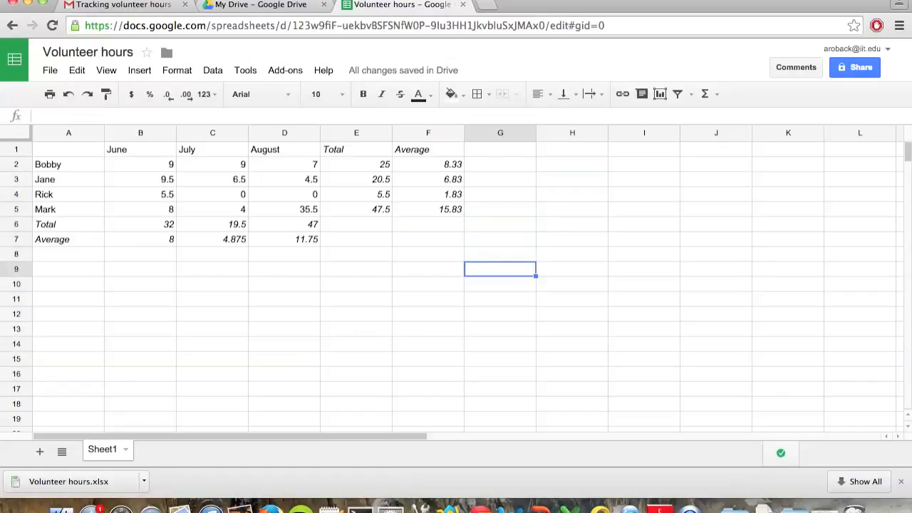
key("Left")
key("Left")
key("Left")
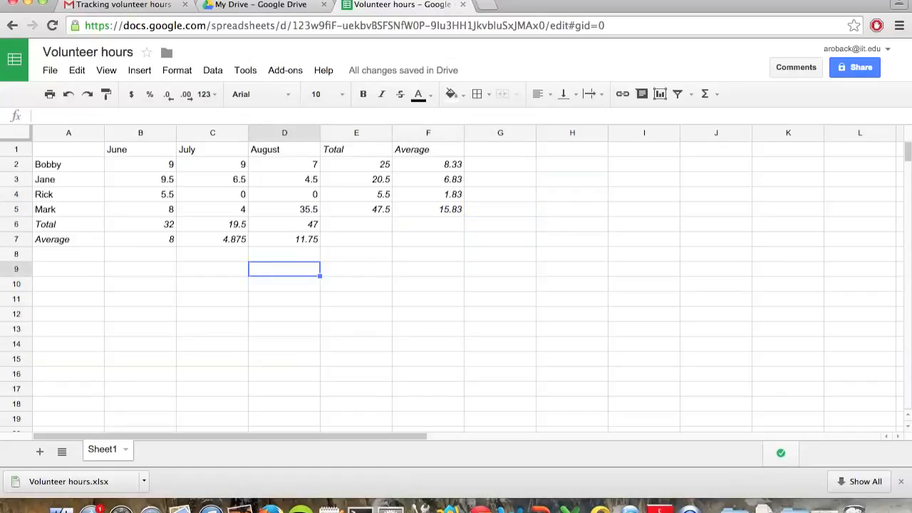
left_click(356, 270)
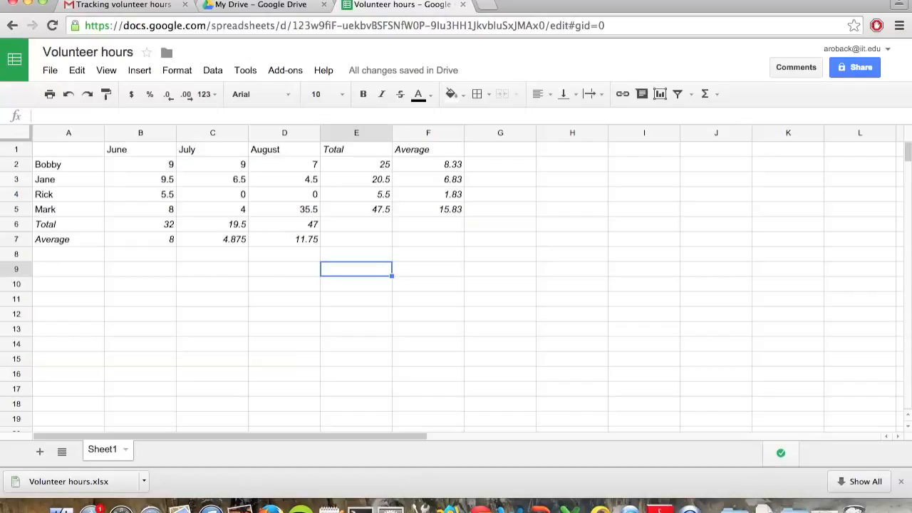
type("average")
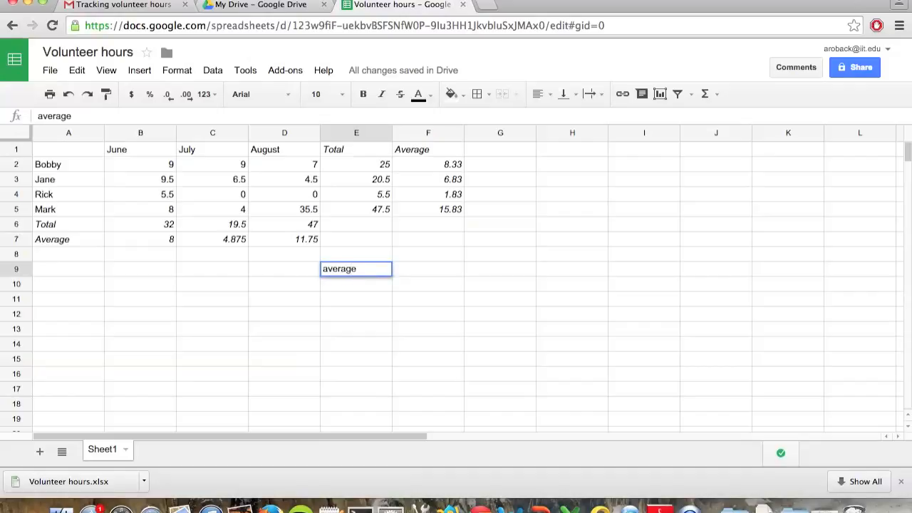
key("Return")
type("median")
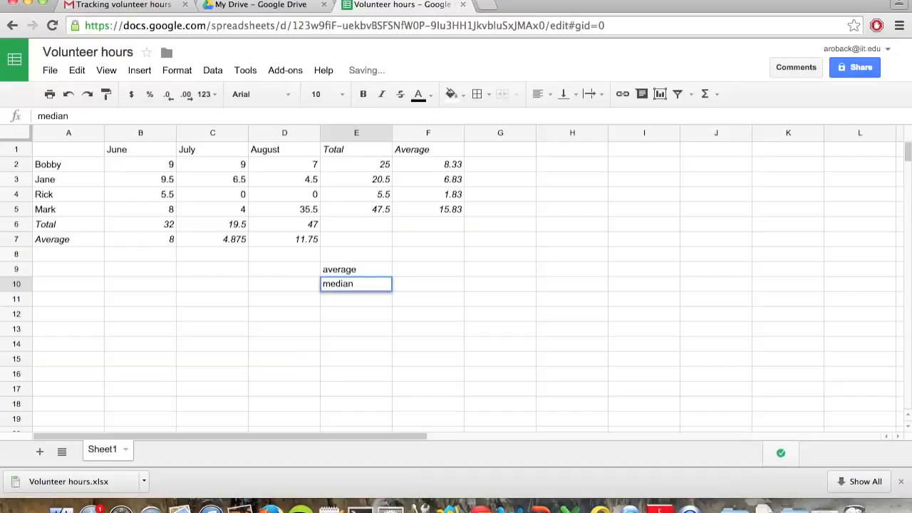
Step: Calculate the average of all volunteer hours in cell F9 with the formula =AVERAGE(B2:D5)
key("Right")
key("Up")
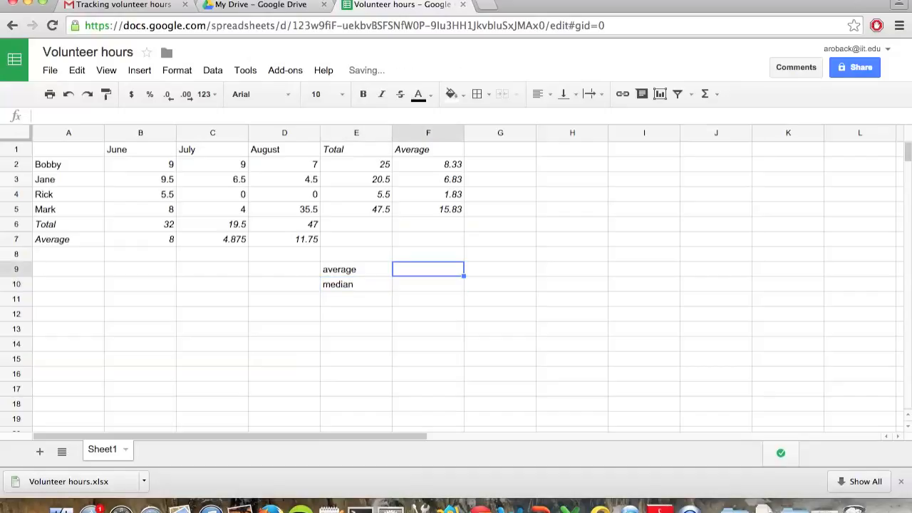
type("=")
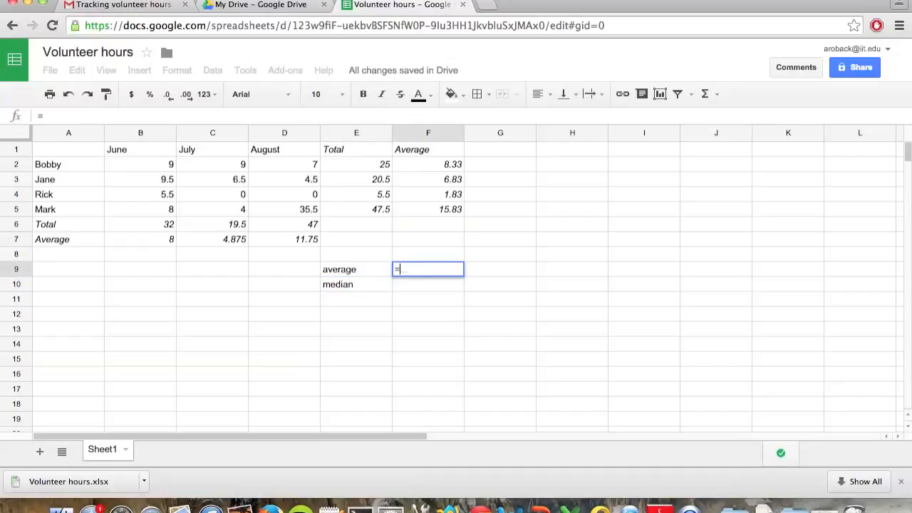
type("avera")
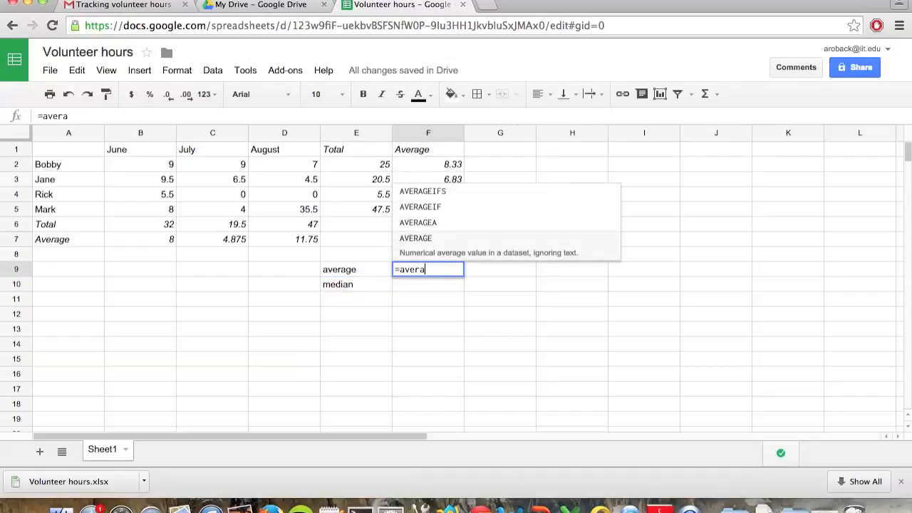
key("Tab")
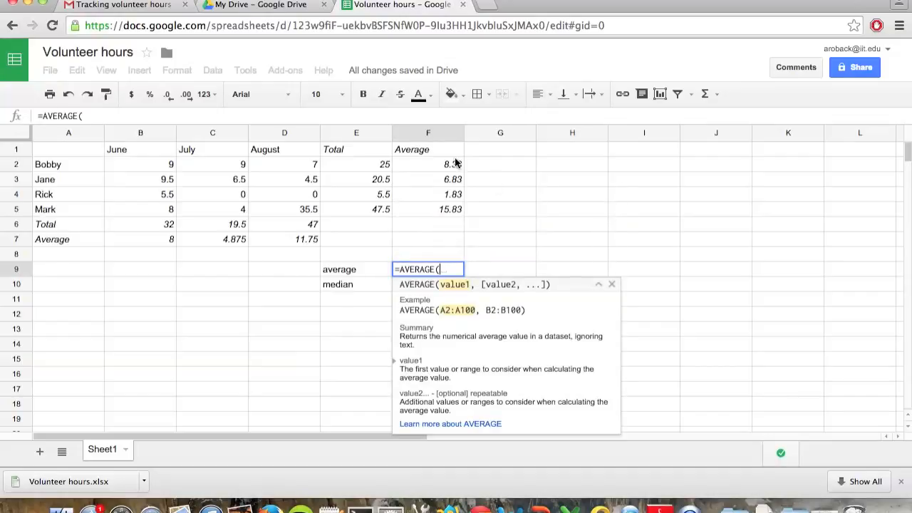
left_click(148, 164)
key("shift+Down")
key("shift+Down")
key("shift+Down")
key("shift+Right")
key("shift+Right")
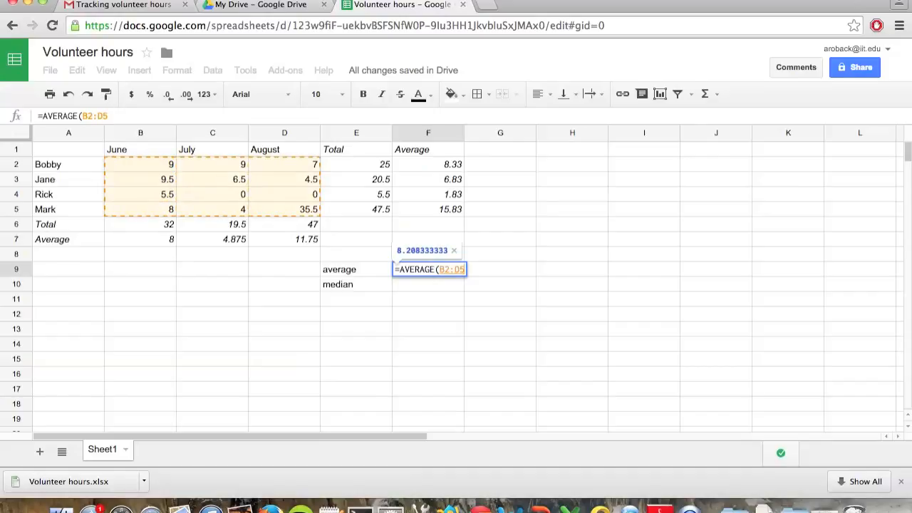
type(")")
key("Return")
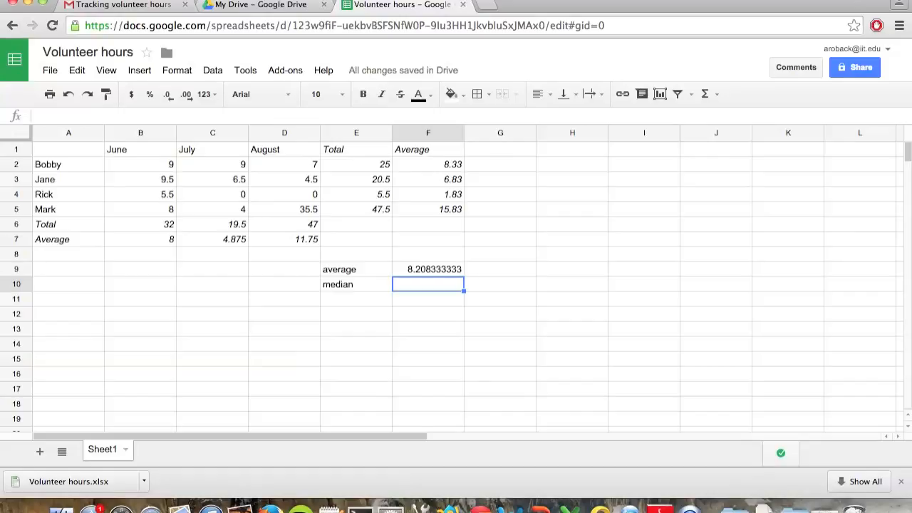
Step: Calculate the median of all volunteer hours in cell F10 with the formula =MEDIAN(B2:D5)
type("=")
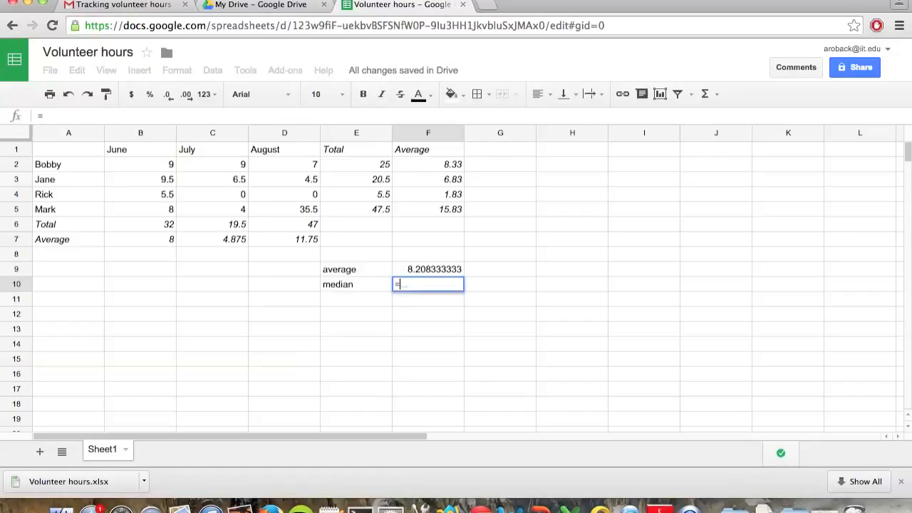
type("me")
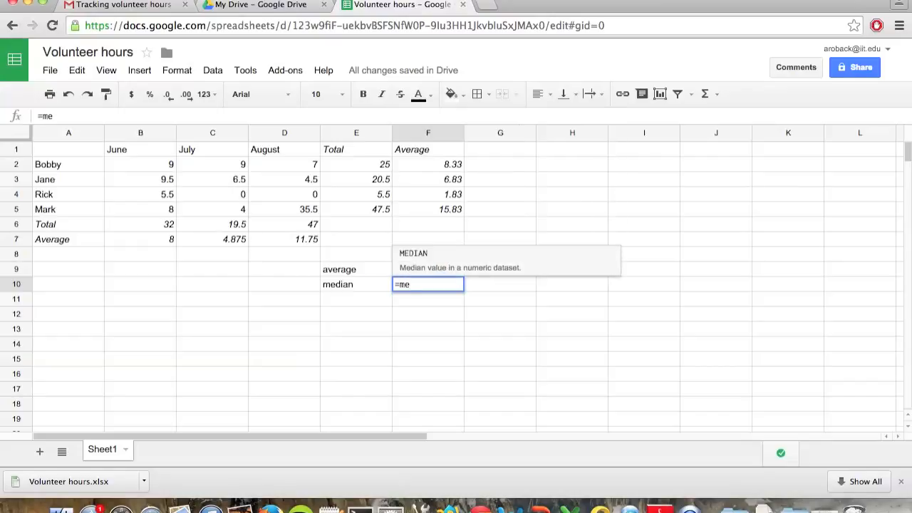
key("Tab")
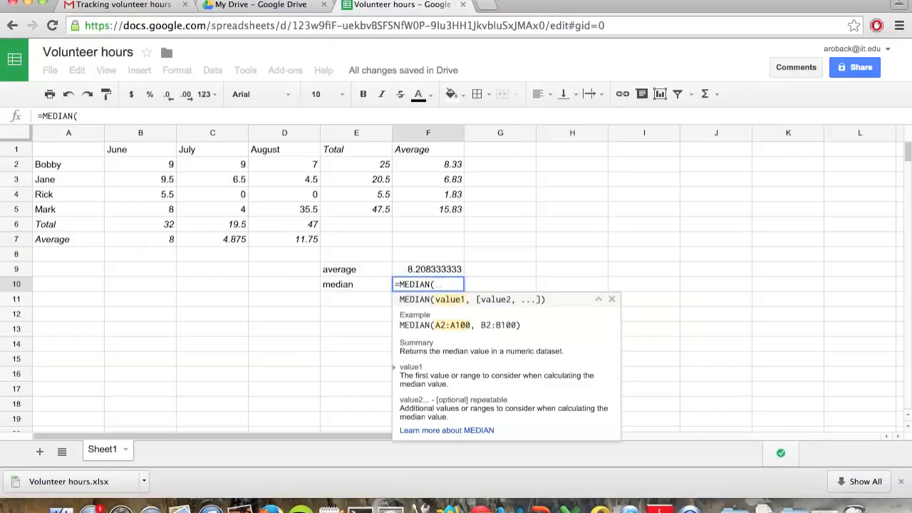
left_click(119, 165)
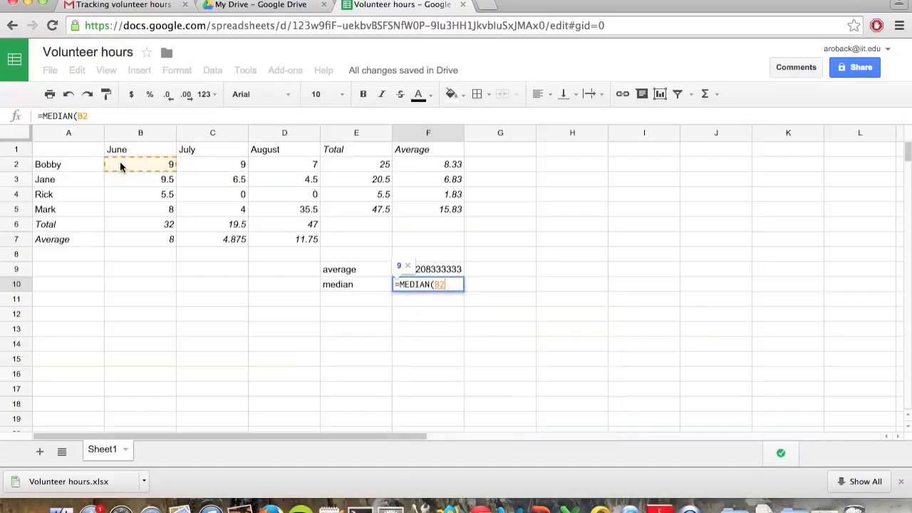
left_click_drag(120, 162, 284, 209)
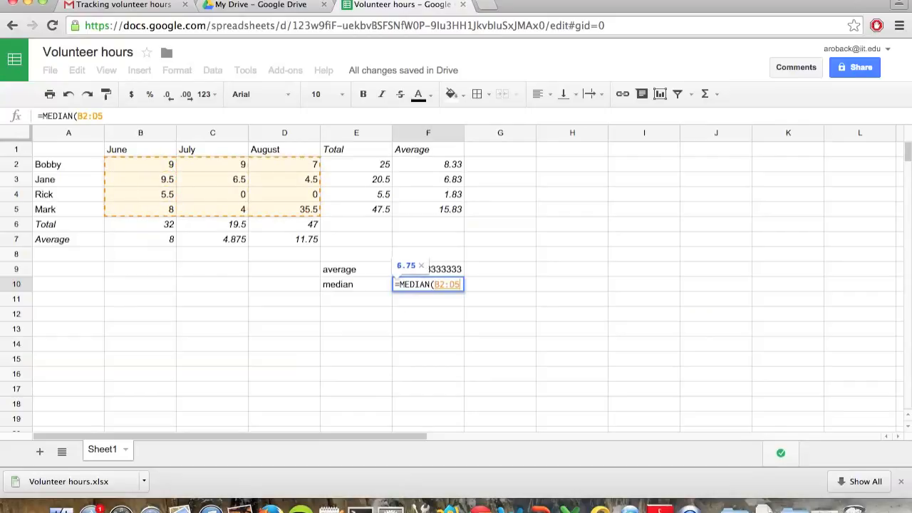
type(")")
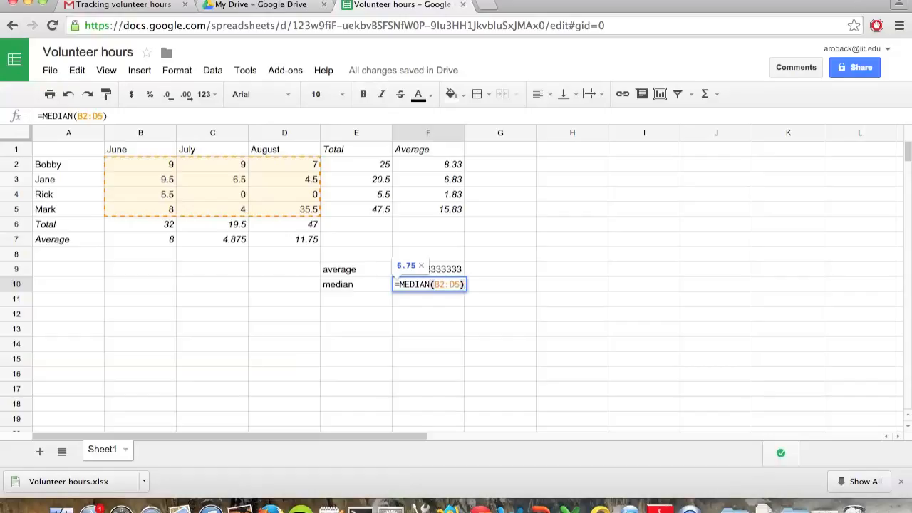
key("Return")
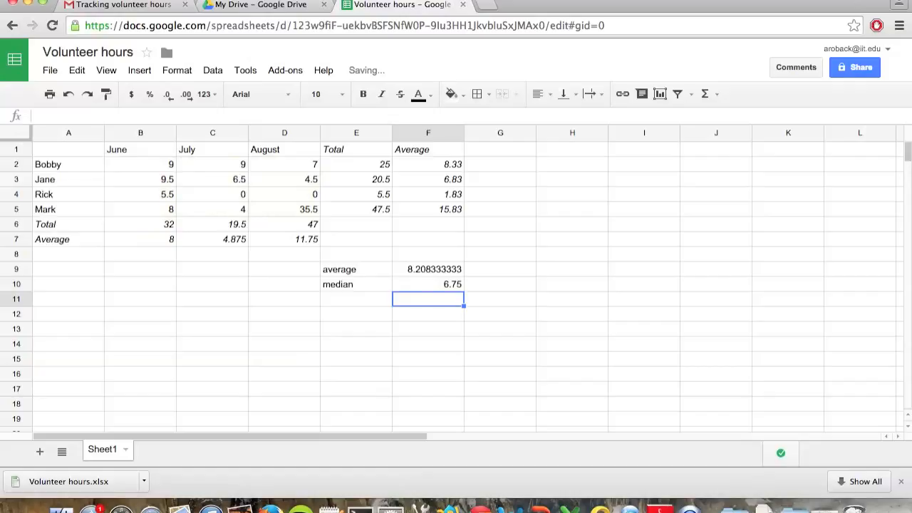
Step: Apply the two-decimal Number format to the overall average in cell F9
key("Up")
key("Up")
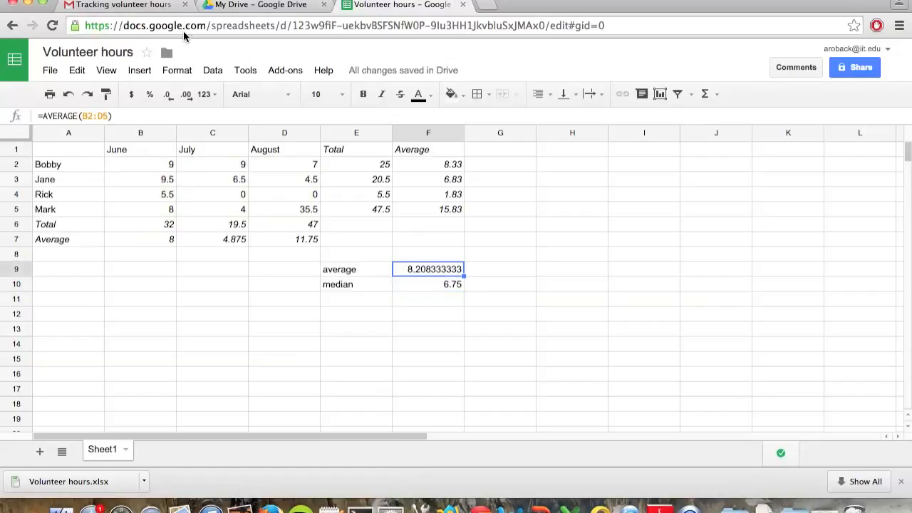
left_click(179, 69)
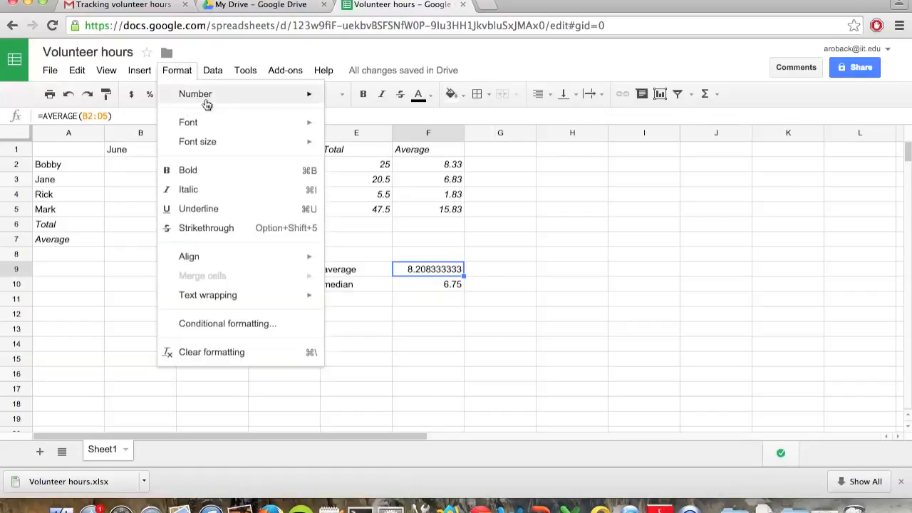
mouse_move(236, 100)
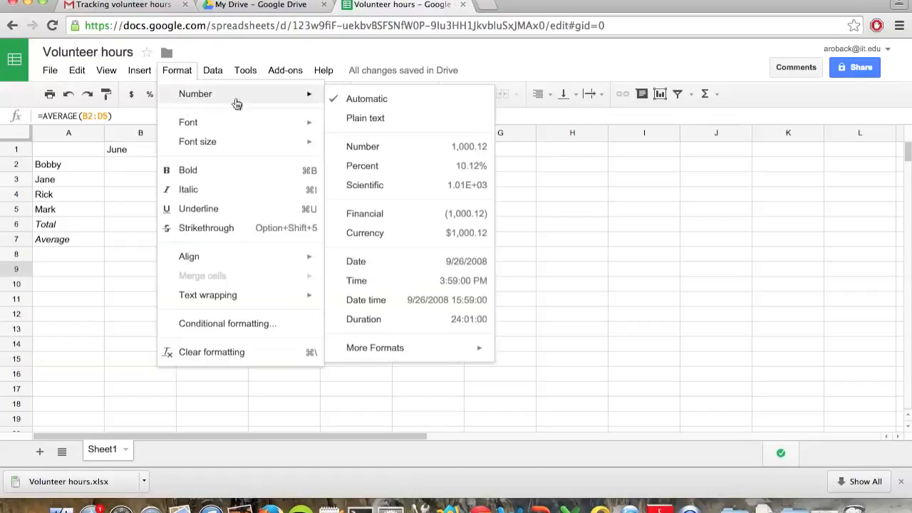
left_click(373, 148)
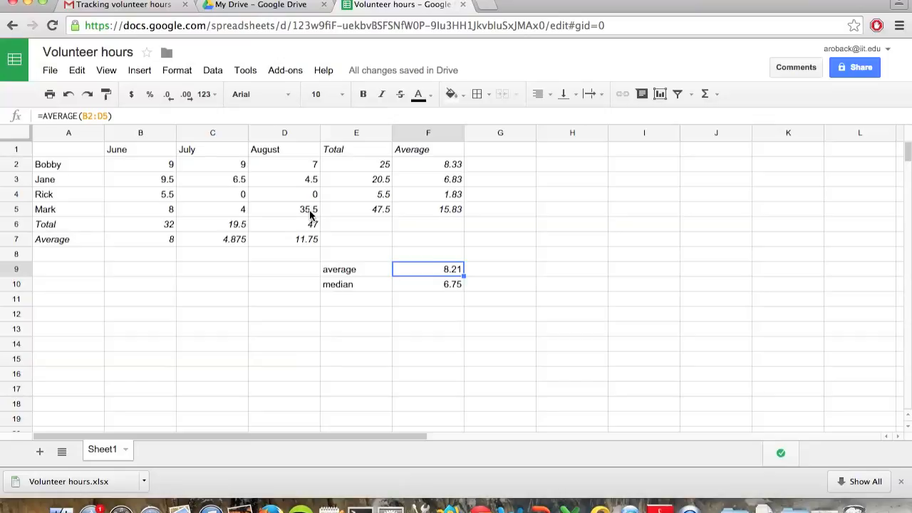
Step: Look up the Volunteer hours file in My Drive on Google Drive and return to the spreadsheet
left_click(425, 288)
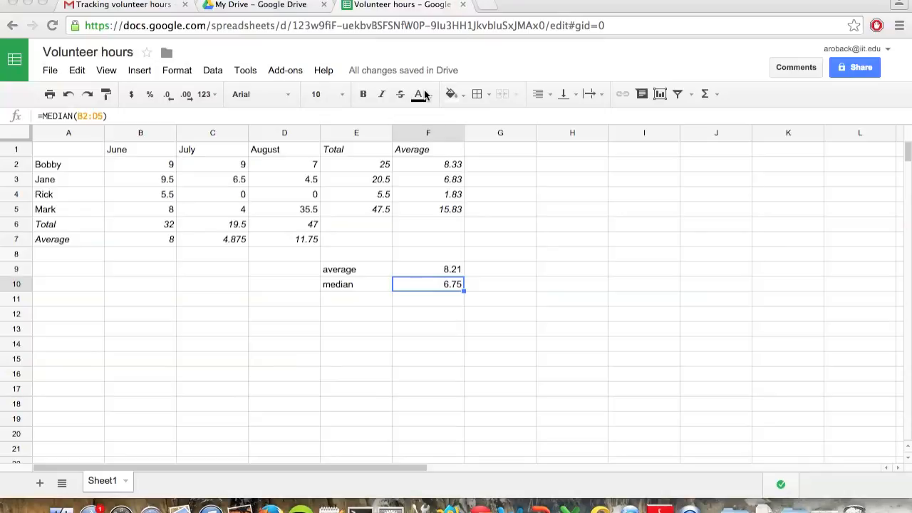
left_click(288, 6)
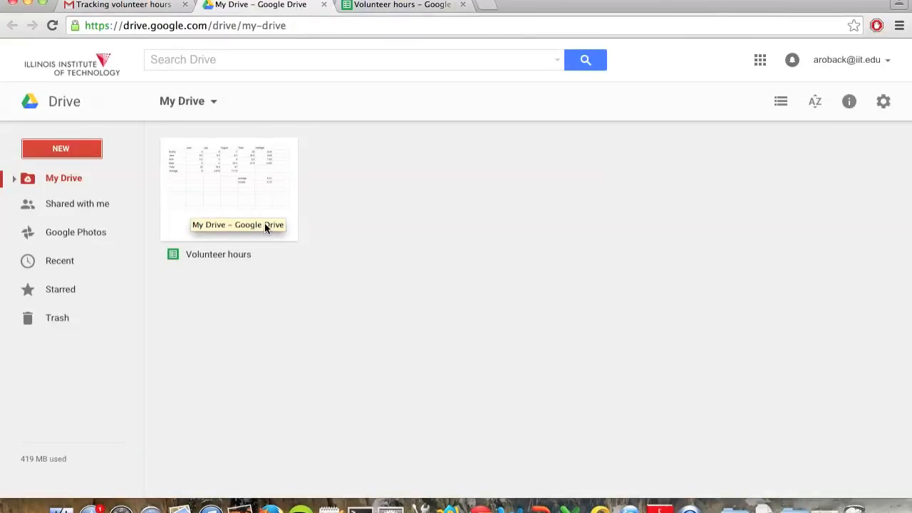
left_click(409, 6)
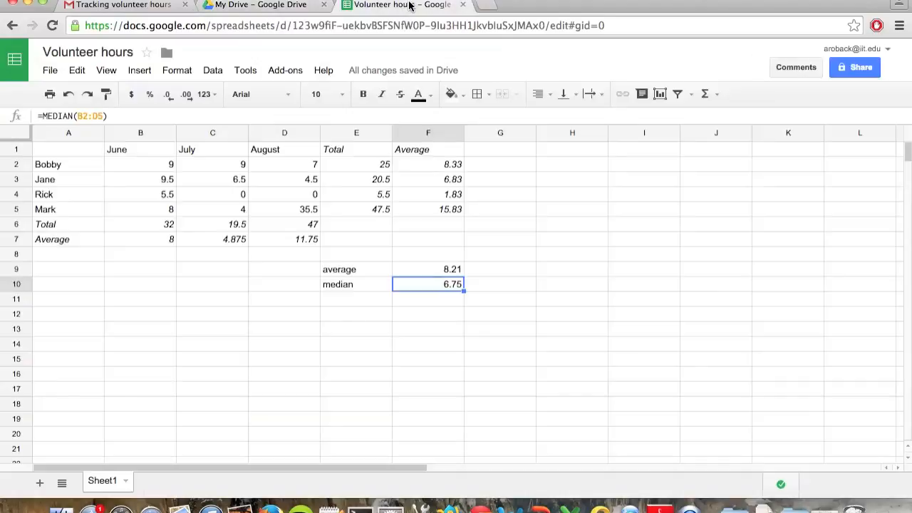
Step: Download the spreadsheet in Microsoft Excel format as Volunteer hours.xlsx to the Desktop and check the file there
mouse_move(396, 77)
left_click(49, 72)
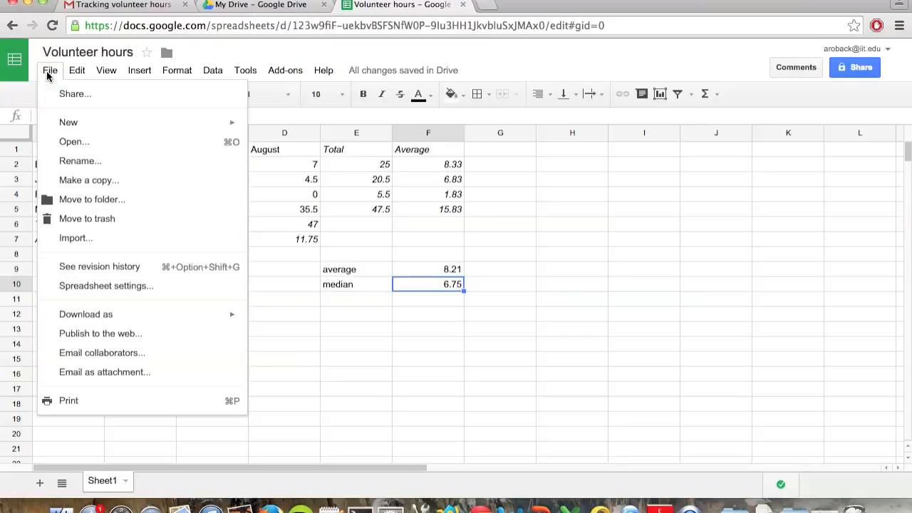
mouse_move(113, 313)
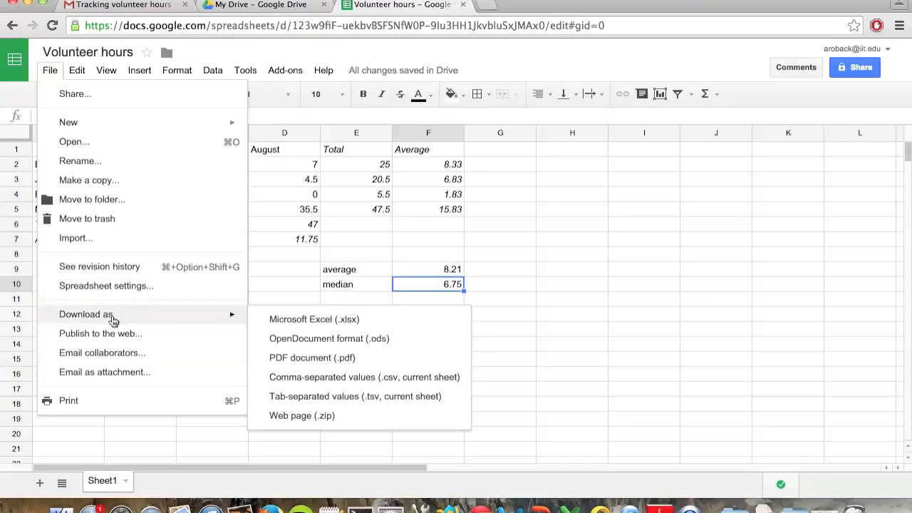
left_click(291, 326)
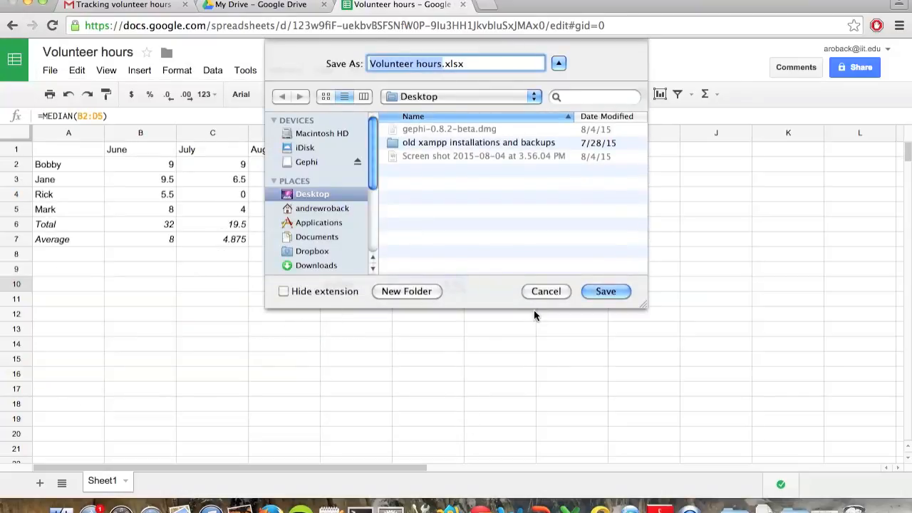
left_click(616, 292)
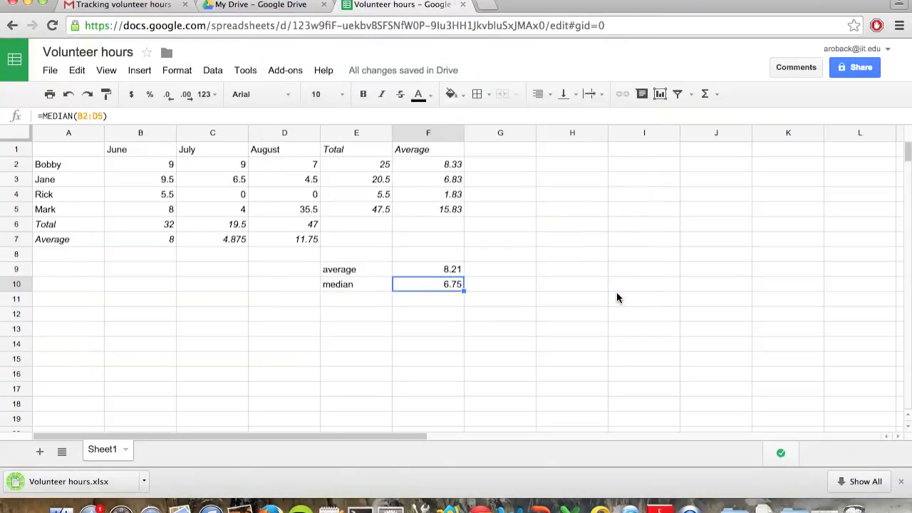
left_click(28, 3)
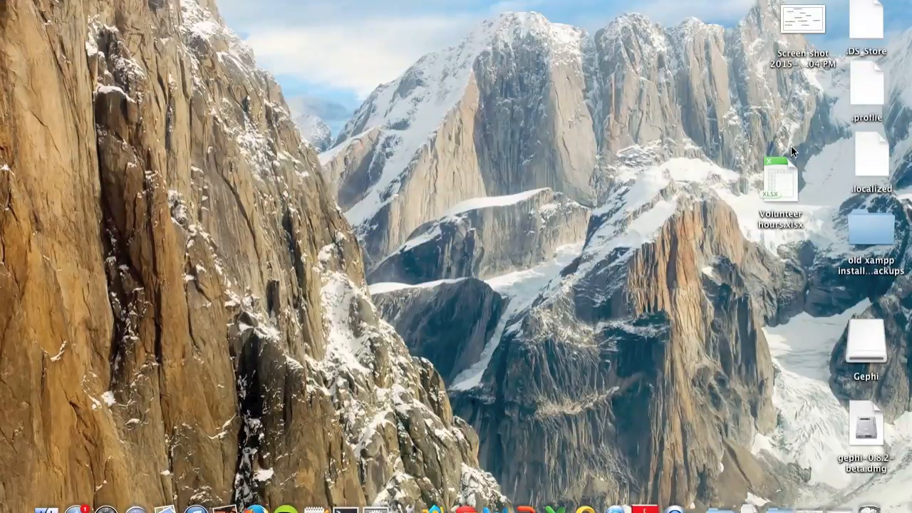
left_click(791, 174)
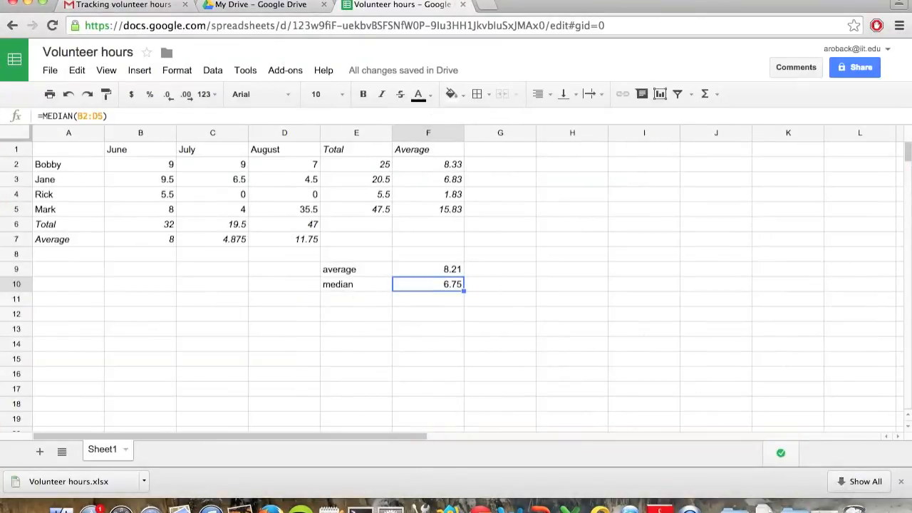
Step: In Gmail, reply to the Tracking volunteer hours email with "Hi," and "Here is the data that you requested.", signed with the sender's first name
left_click(102, 6)
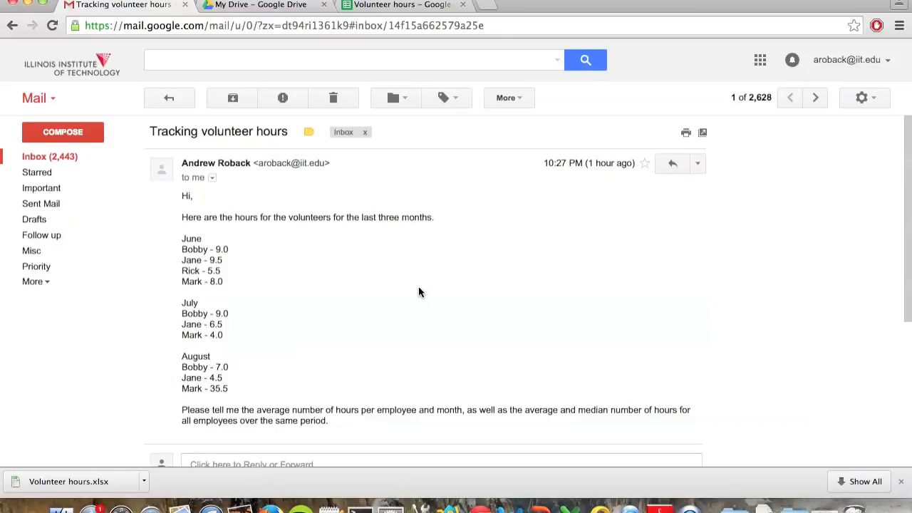
scroll(419, 292, "down", 3)
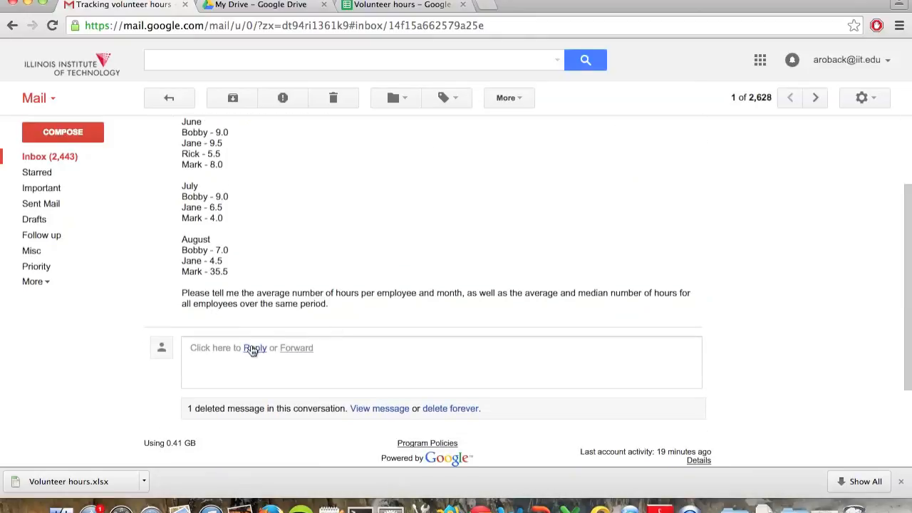
left_click(253, 348)
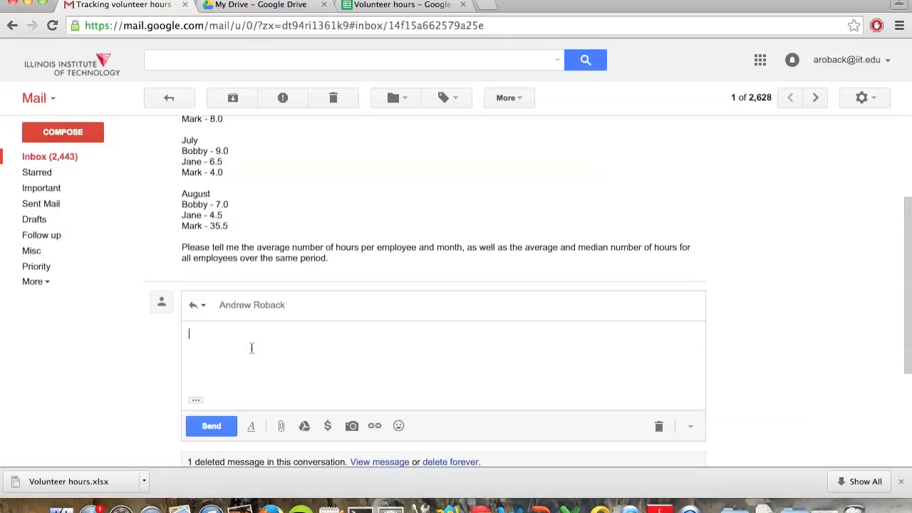
type("Hi,")
key("Return")
key("Return")
type("Here is the data that you requested.")
key("Return")
key("Return")
type("-Andrew")
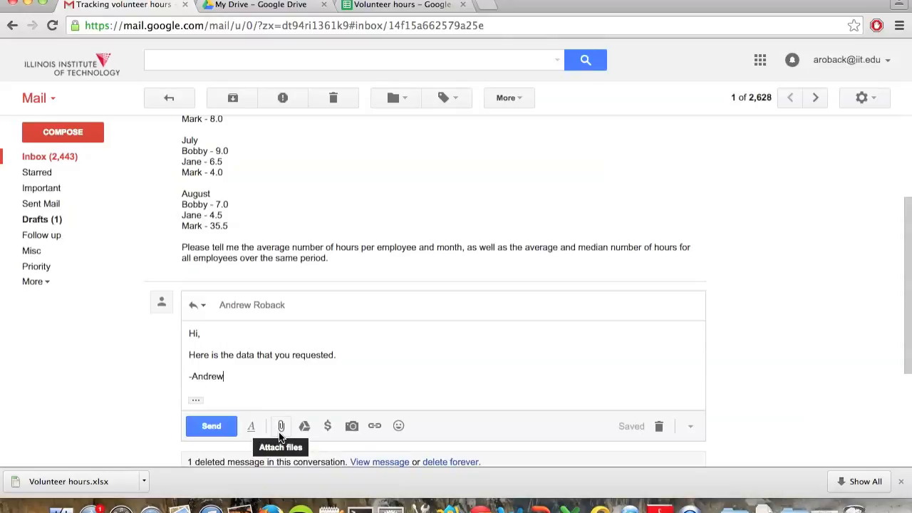
Step: Attach Volunteer hours.xlsx from the Desktop to the reply and send it
left_click(280, 436)
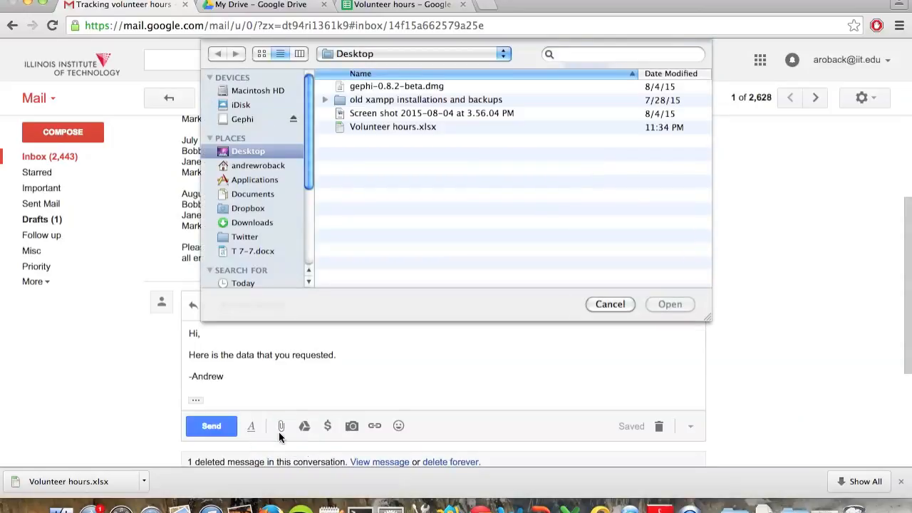
left_click(411, 128)
left_click(681, 304)
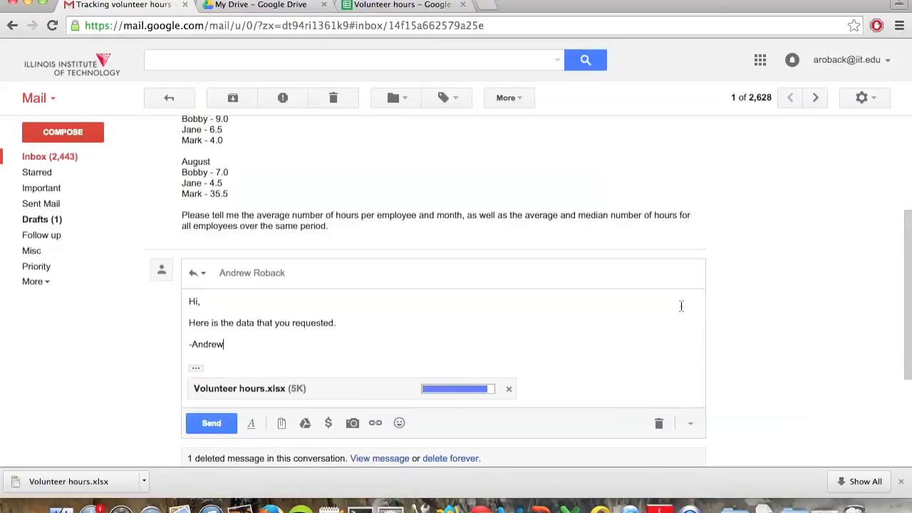
left_click(195, 427)
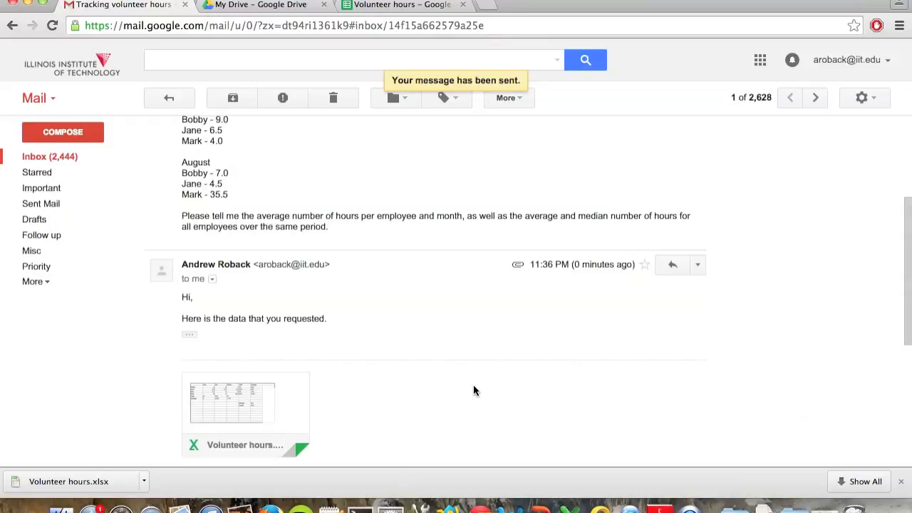
Step: Look back at the original email's request and return to the Volunteer hours spreadsheet in Google Sheets
scroll(474, 390, "up", 5)
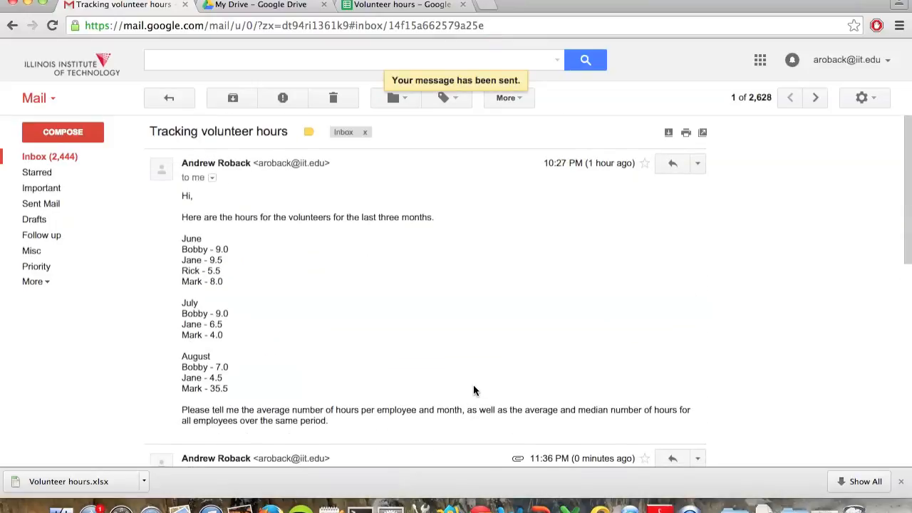
left_click(419, 6)
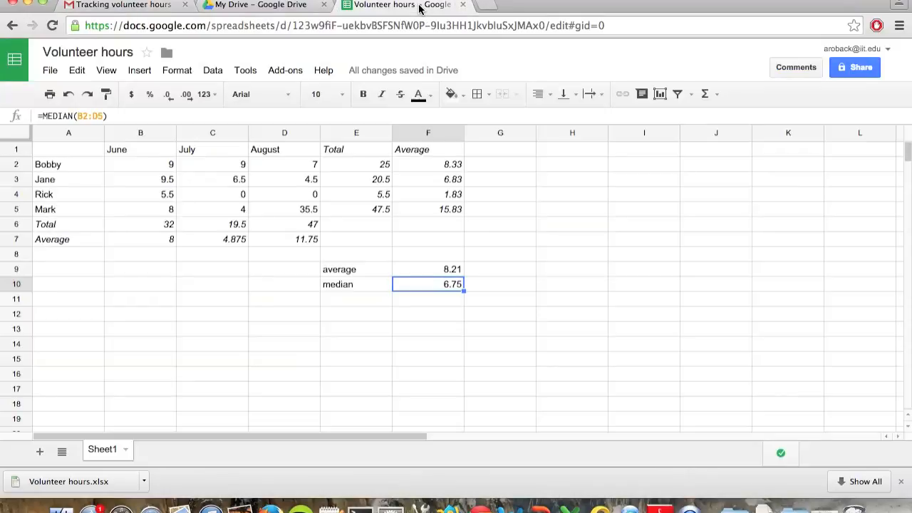